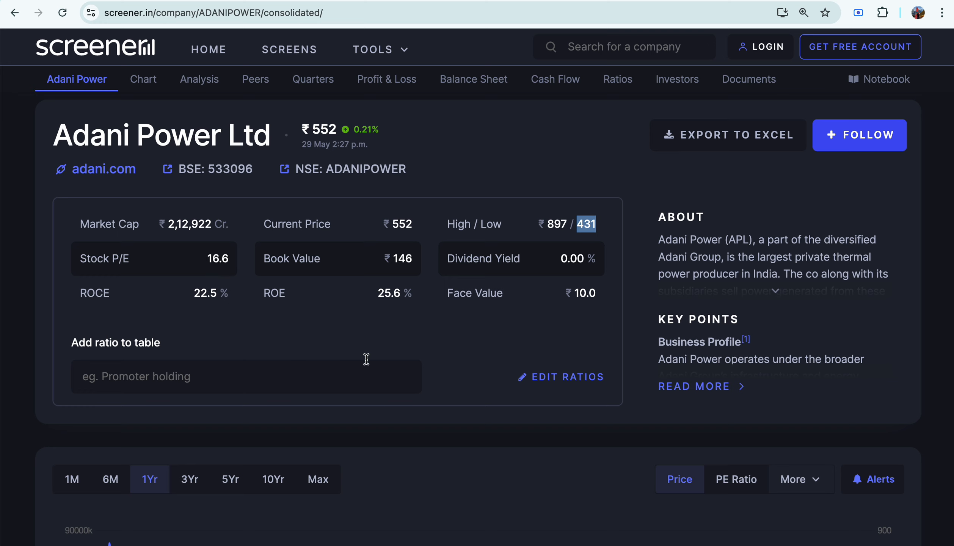
- Expand the About text for Adani Power to show the full company description
{"action": "scroll", "coordinate": [366, 359], "scroll_direction": "down", "scroll_amount": 1}
{"action": "scroll", "coordinate": [366, 359], "scroll_direction": "up", "scroll_amount": 2}
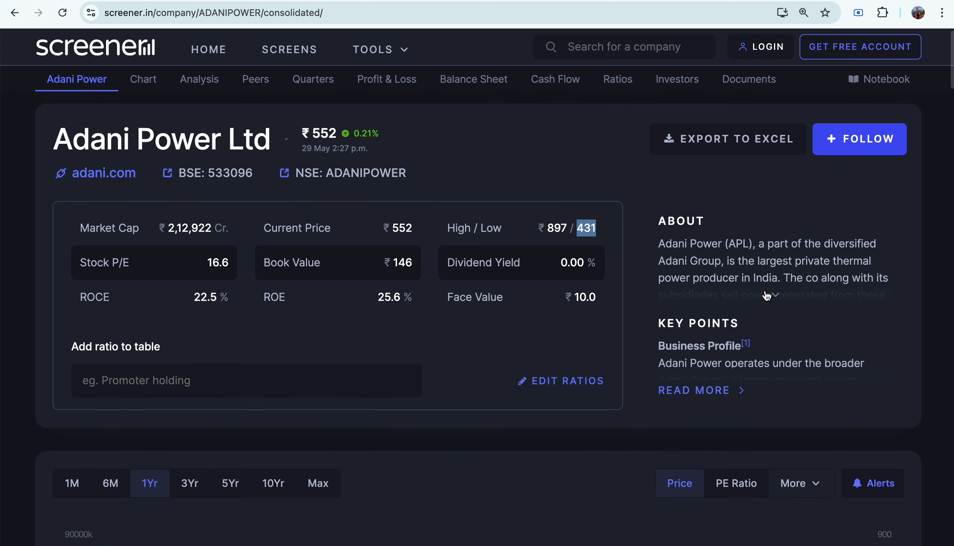
{"action": "left_click", "coordinate": [775, 296]}
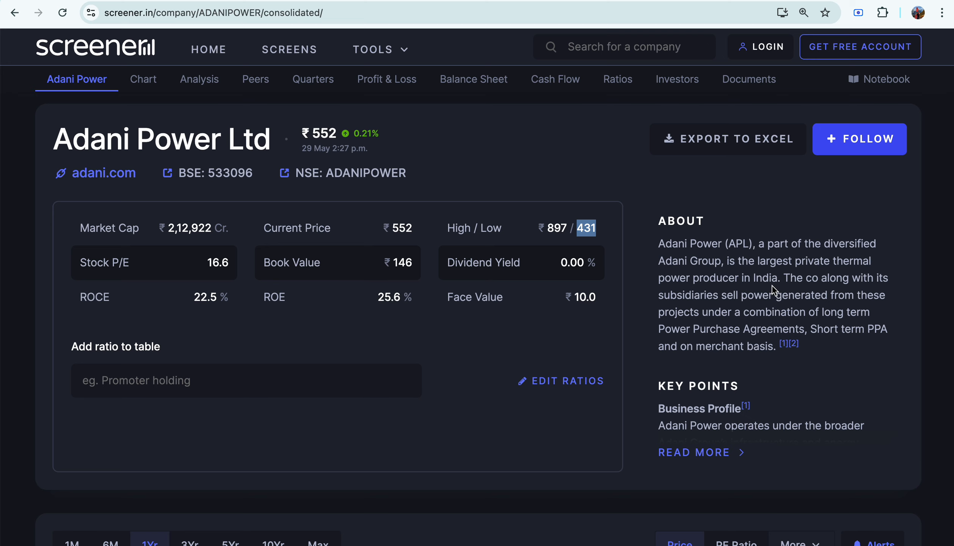
- Display Adani Power's price and volume chart over the Max time range
{"action": "scroll", "coordinate": [812, 310], "scroll_direction": "down", "scroll_amount": 2}
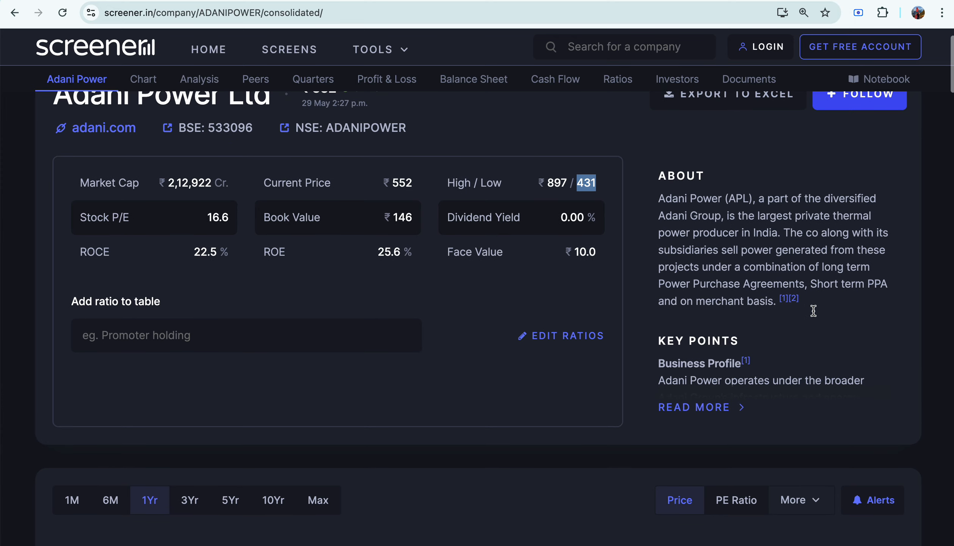
{"action": "scroll", "coordinate": [813, 311], "scroll_direction": "down", "scroll_amount": 3}
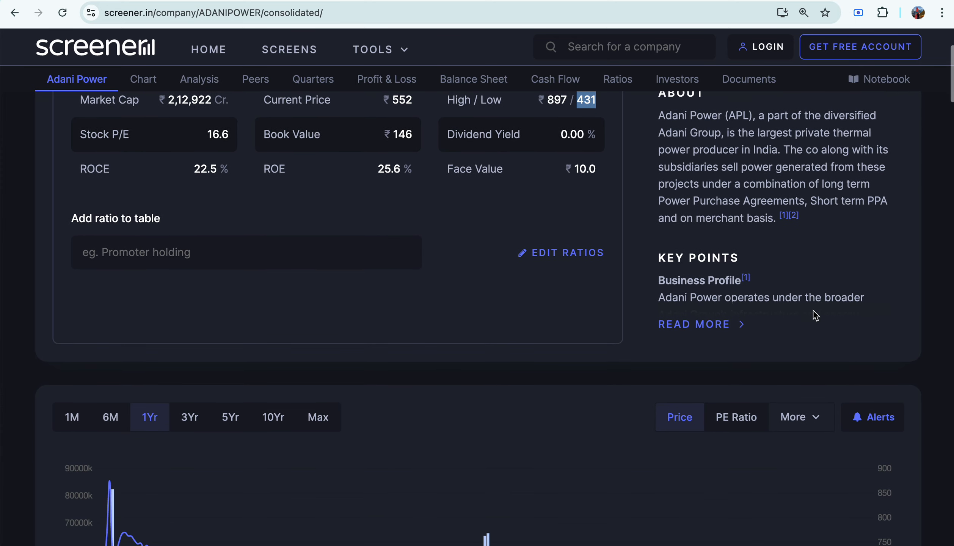
{"action": "scroll", "coordinate": [815, 314], "scroll_direction": "down", "scroll_amount": 5}
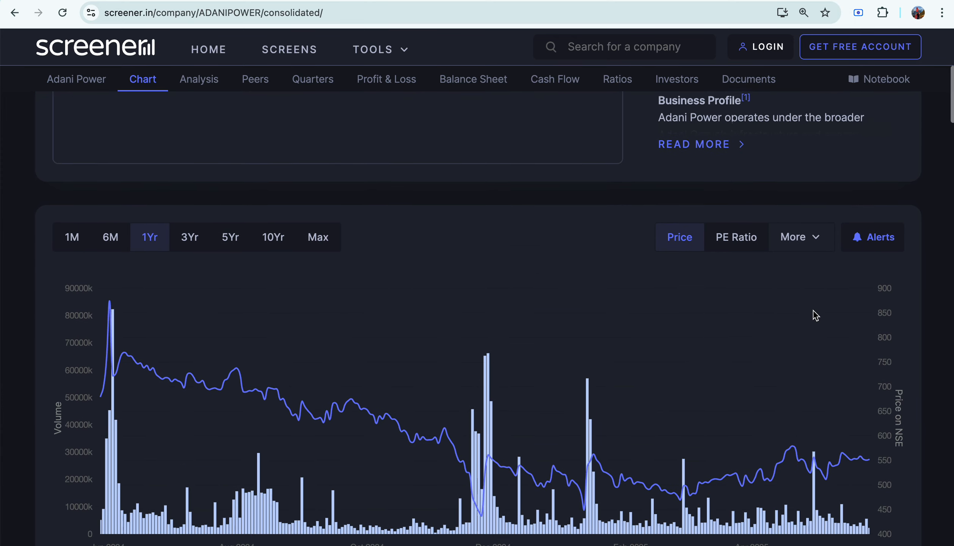
{"action": "scroll", "coordinate": [815, 314], "scroll_direction": "down", "scroll_amount": 2}
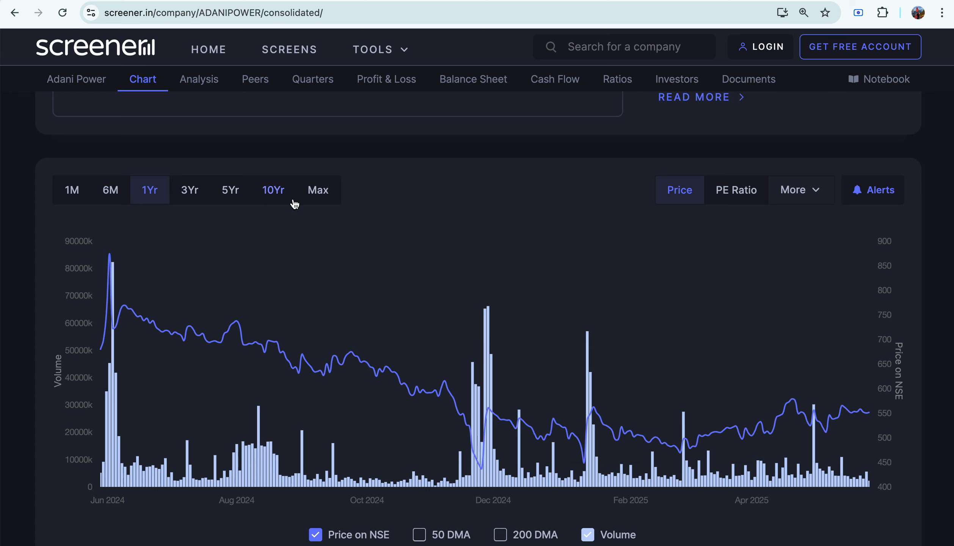
{"action": "left_click", "coordinate": [316, 196]}
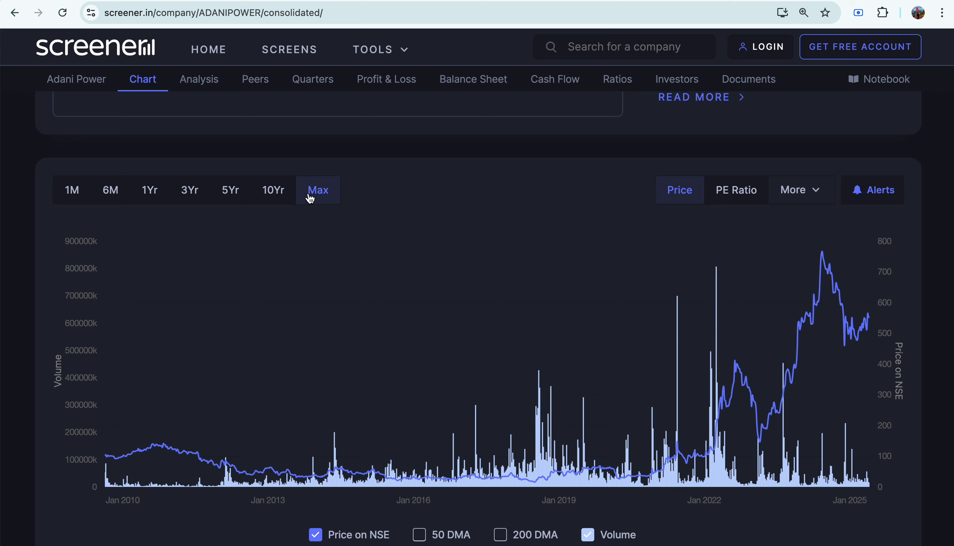
- Compare the price chart across the 1M, 6M, 1Yr, 3Yr, 5Yr, 10Yr and Max time ranges
{"action": "left_click", "coordinate": [72, 193]}
{"action": "left_click", "coordinate": [110, 193]}
{"action": "left_click", "coordinate": [150, 192]}
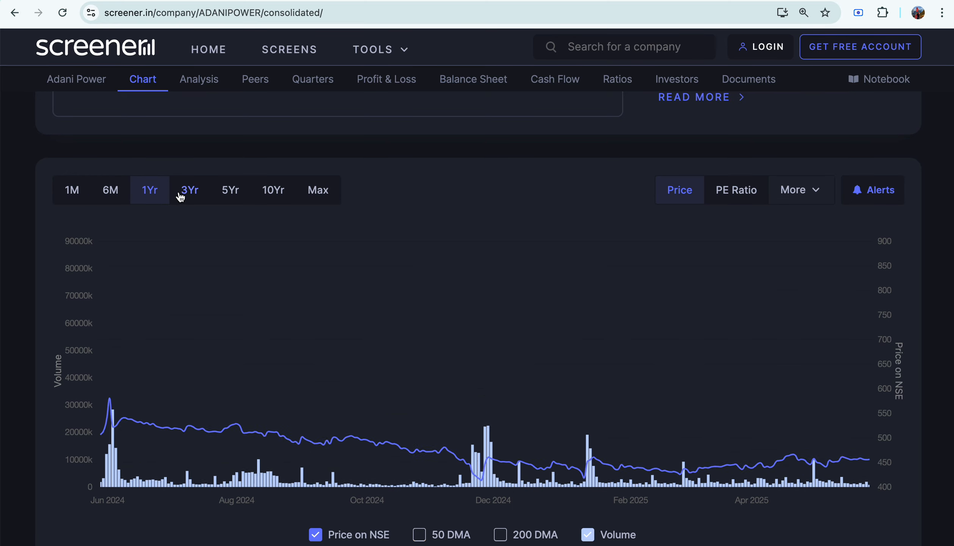
{"action": "left_click", "coordinate": [191, 194]}
{"action": "left_click", "coordinate": [232, 195]}
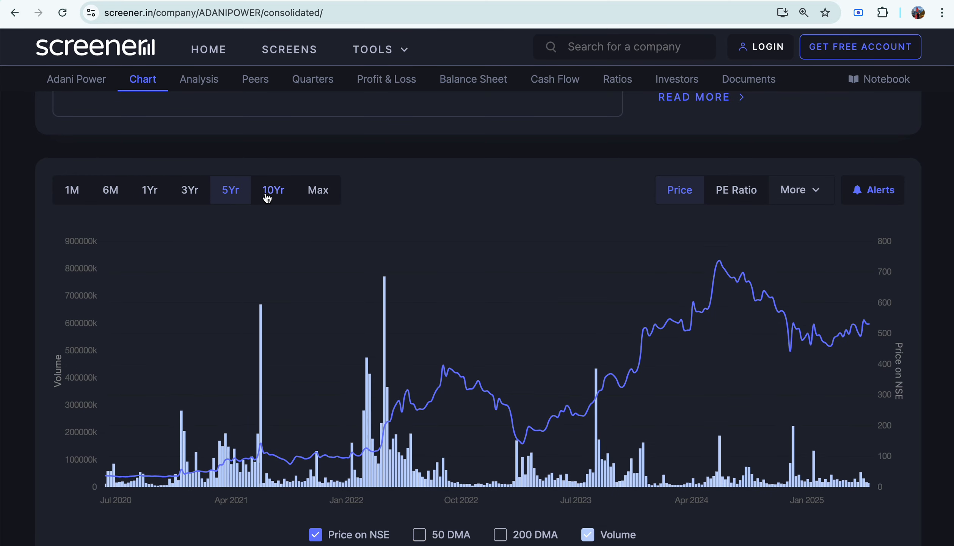
{"action": "left_click", "coordinate": [270, 196]}
{"action": "left_click", "coordinate": [326, 198]}
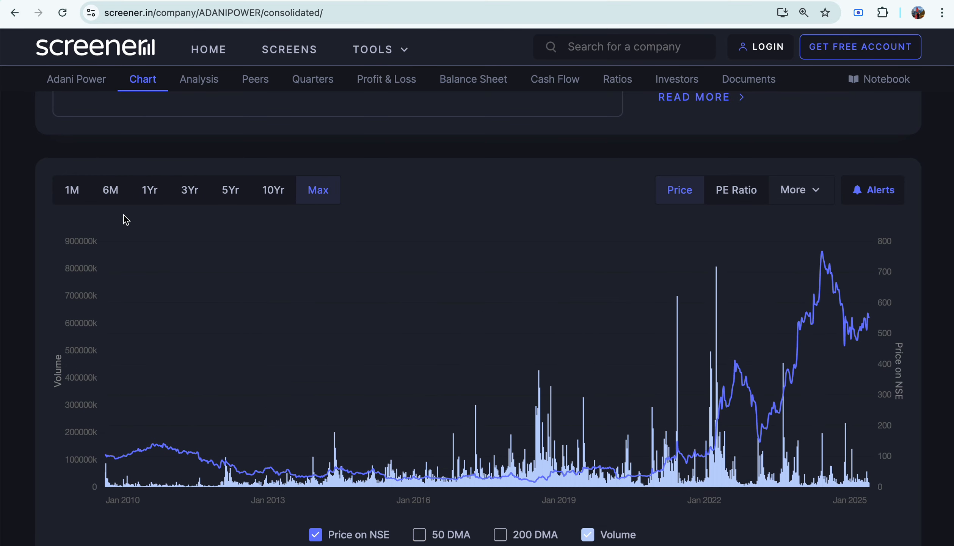
- Return the chart to the 1Yr range in Price view and examine the share price trend
{"action": "left_click", "coordinate": [150, 202]}
{"action": "mouse_move", "coordinate": [334, 293]}
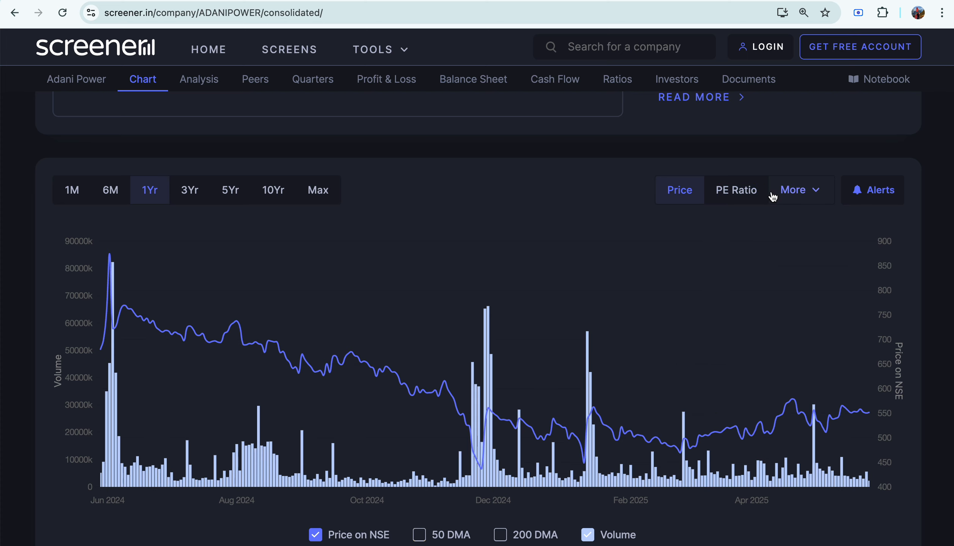
{"action": "left_click", "coordinate": [687, 199]}
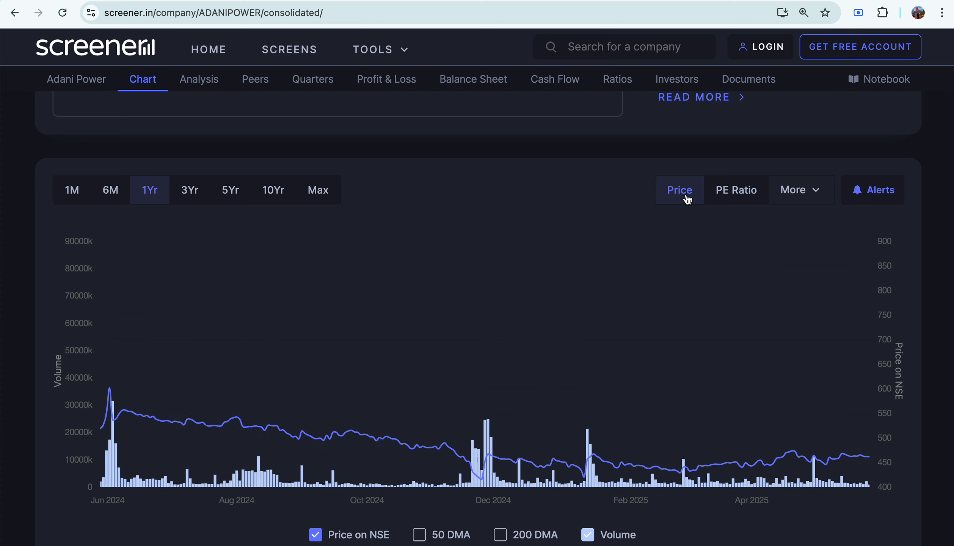
- Switch the chart to PE Ratio and view it over 3Yr, finishing on the 1Yr range
{"action": "left_click", "coordinate": [738, 194]}
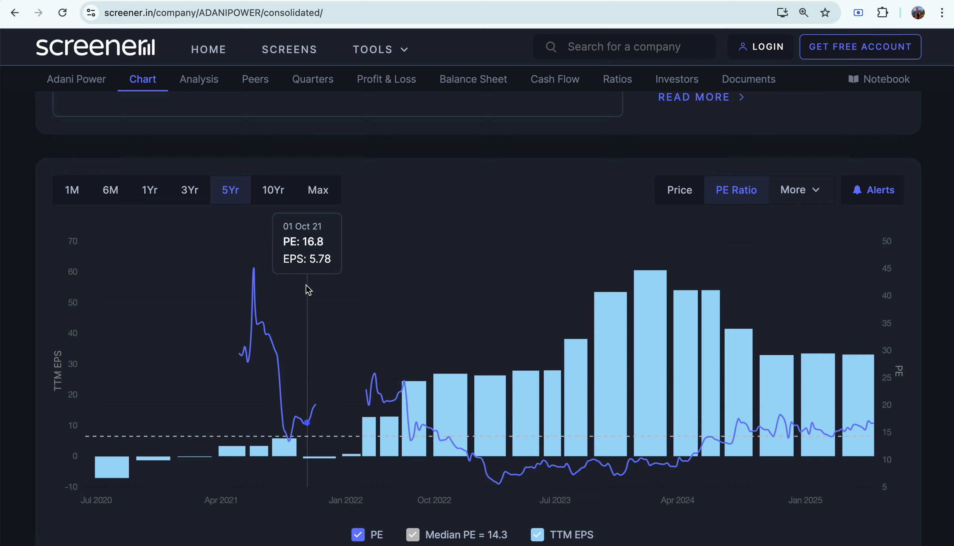
{"action": "left_click", "coordinate": [189, 190]}
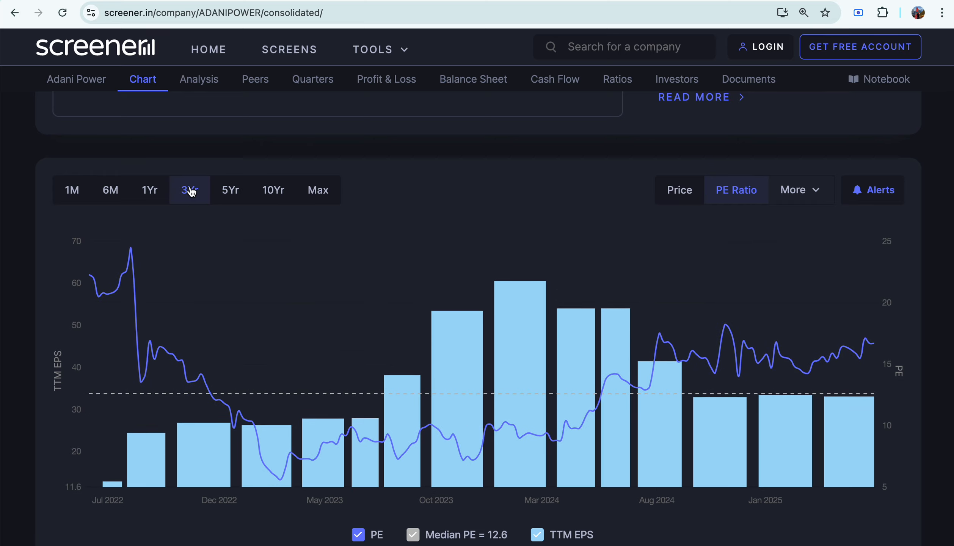
{"action": "left_click", "coordinate": [153, 191]}
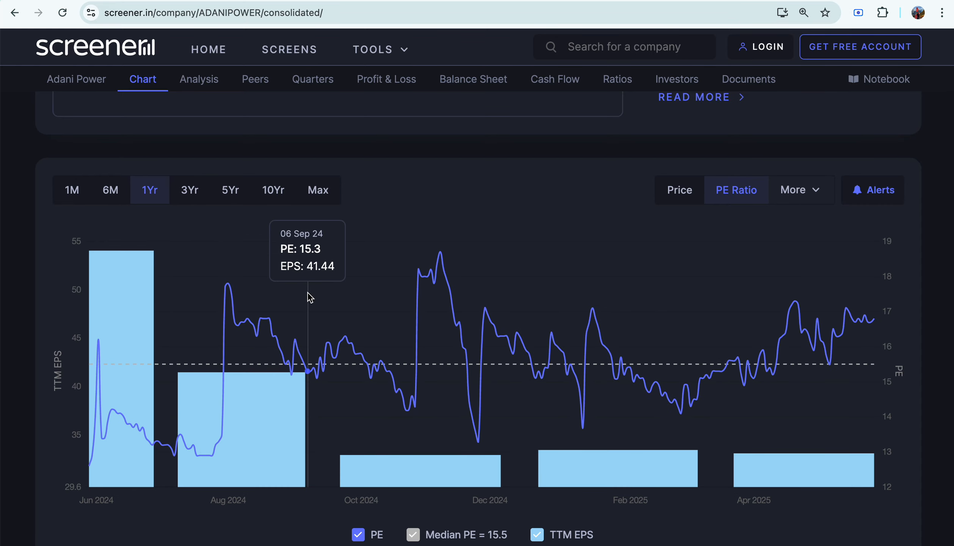
- Review the additional chart metrics on offer besides Price and PE Ratio, leaving the PE Ratio chart selected
{"action": "scroll", "coordinate": [311, 297], "scroll_direction": "down", "scroll_amount": 2}
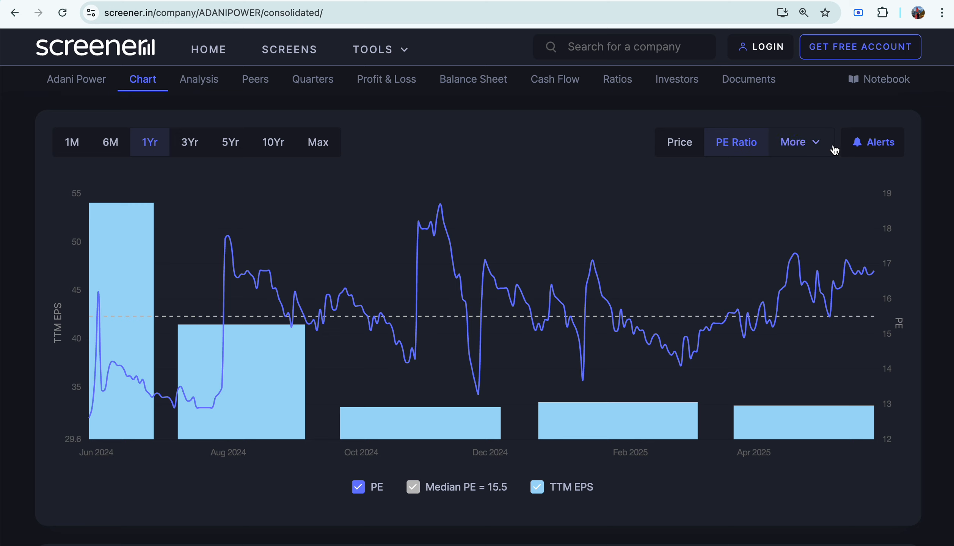
{"action": "left_click", "coordinate": [796, 141]}
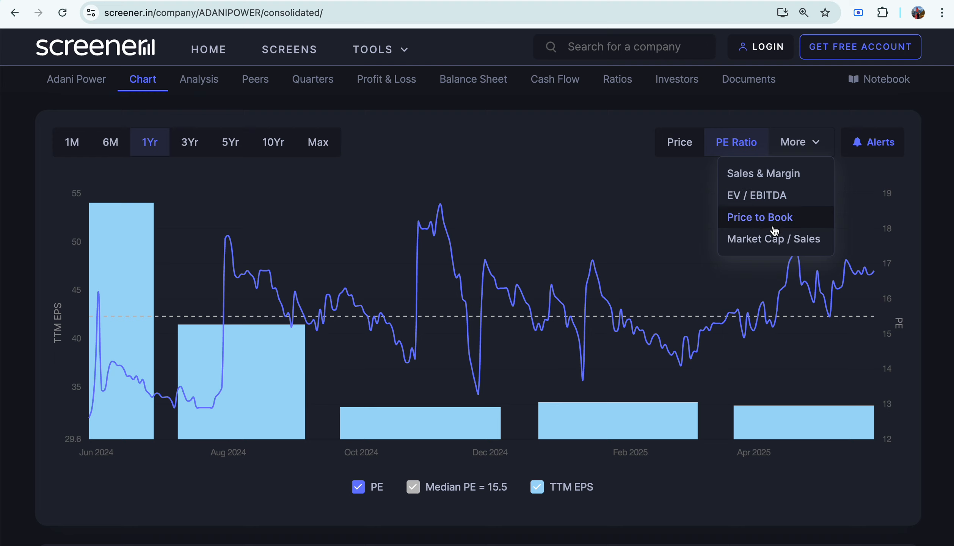
{"action": "left_click", "coordinate": [799, 144]}
- Open the stock's Alerts feature, look over its account registration page, and return to the Adani Power page
{"action": "left_click", "coordinate": [880, 142]}
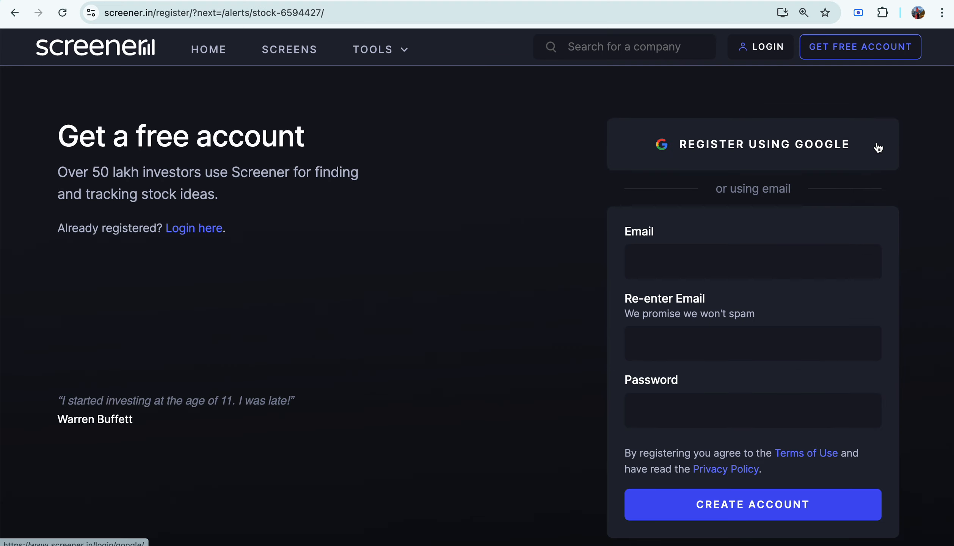
{"action": "scroll", "coordinate": [625, 303], "scroll_direction": "down", "scroll_amount": 2}
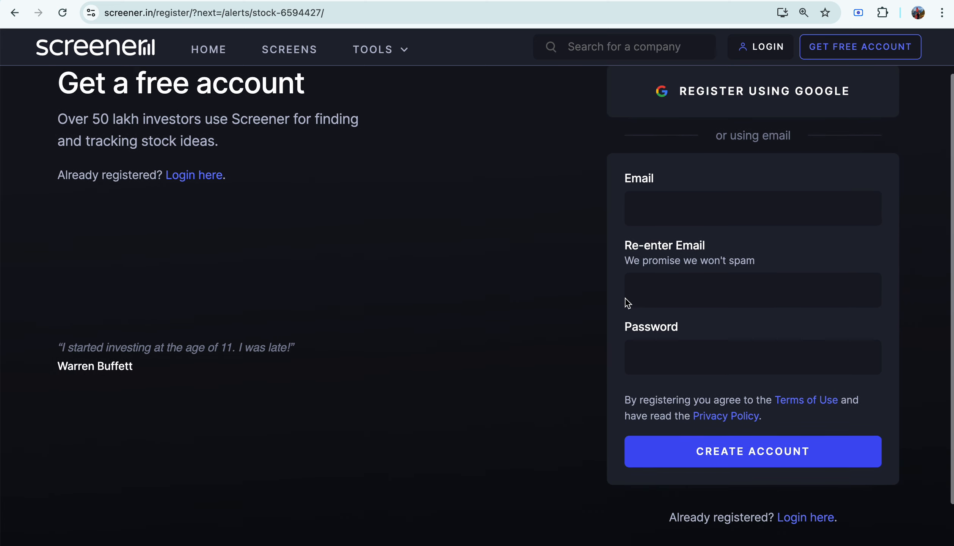
{"action": "scroll", "coordinate": [625, 302], "scroll_direction": "up", "scroll_amount": 2}
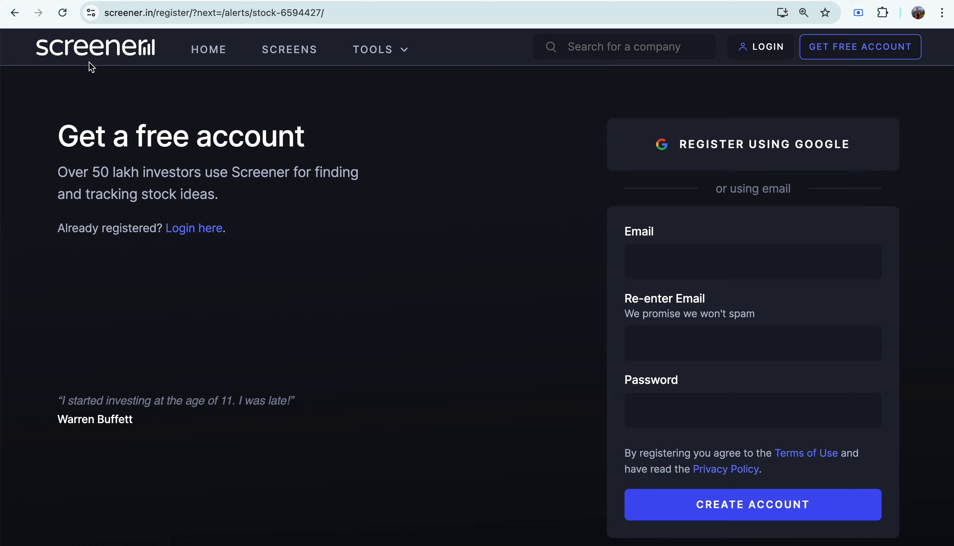
{"action": "left_click", "coordinate": [15, 13]}
- Read the machine-generated pros and cons in Adani Power's analysis section
{"action": "scroll", "coordinate": [472, 279], "scroll_direction": "down", "scroll_amount": 8}
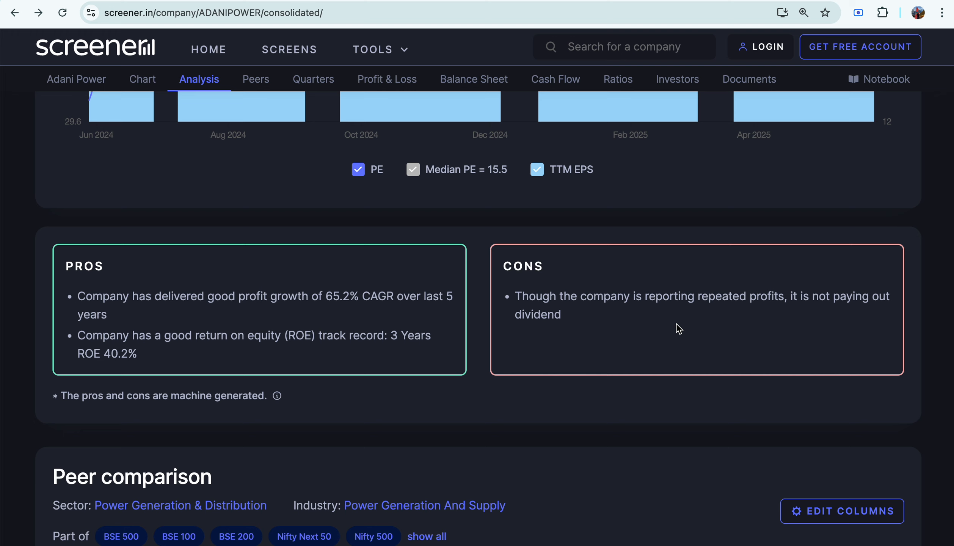
{"action": "scroll", "coordinate": [678, 328], "scroll_direction": "up", "scroll_amount": 1}
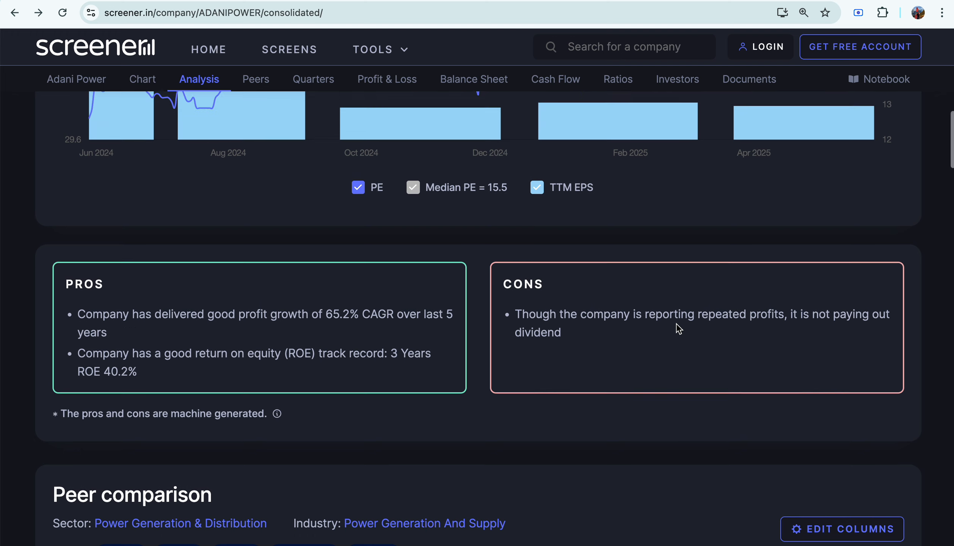
{"action": "scroll", "coordinate": [678, 329], "scroll_direction": "down", "scroll_amount": 2}
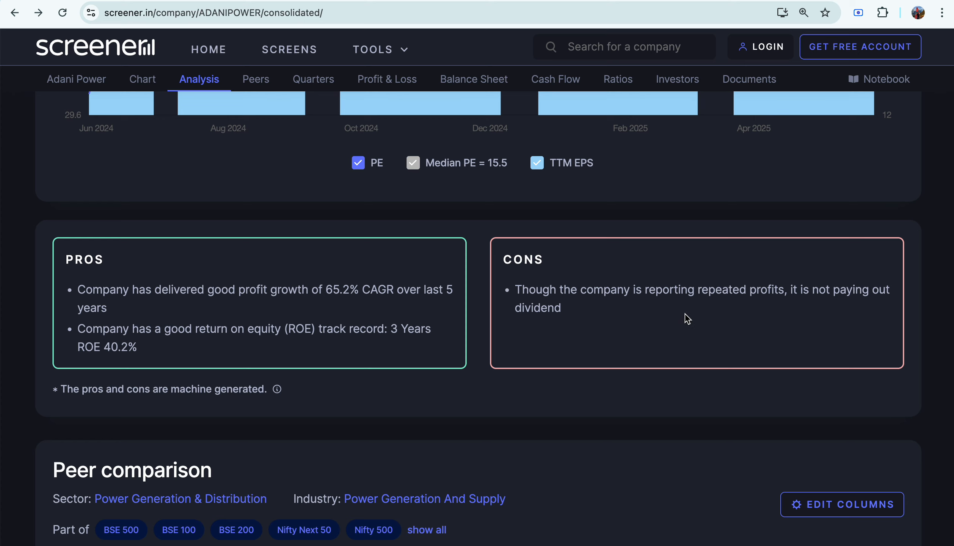
{"action": "scroll", "coordinate": [687, 318], "scroll_direction": "down", "scroll_amount": 1}
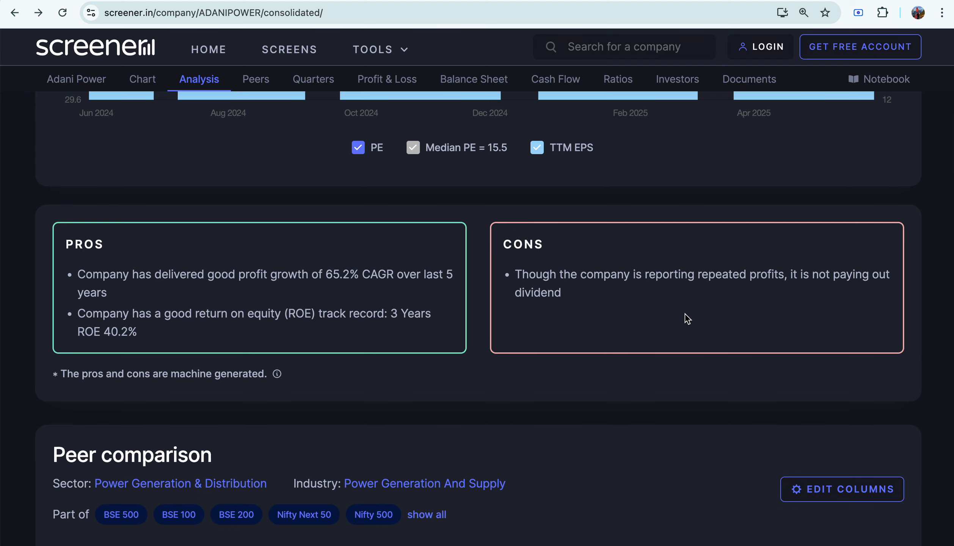
- Examine the Peer comparison table, comparing Adani Power with its power-sector peers on P/E, market cap and the other columns
{"action": "scroll", "coordinate": [687, 319], "scroll_direction": "down", "scroll_amount": 2}
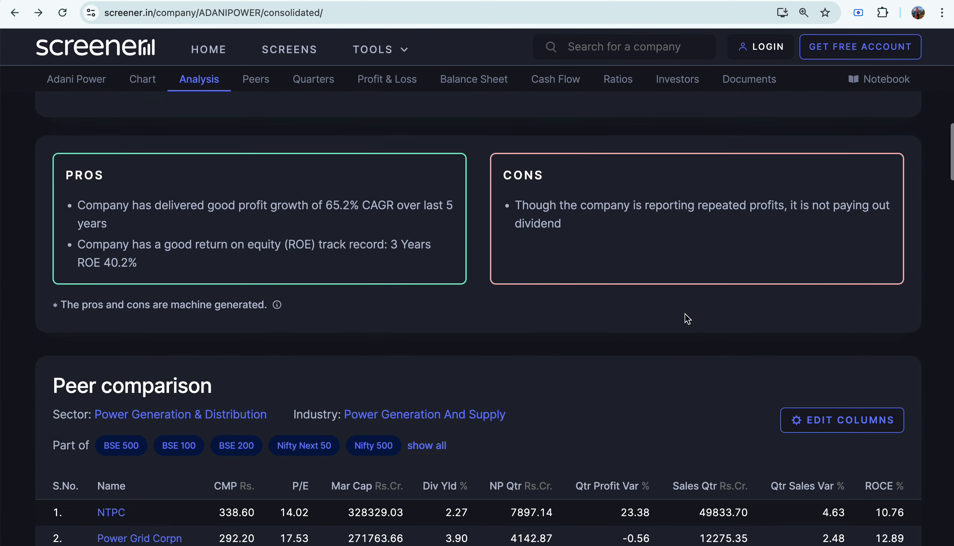
{"action": "scroll", "coordinate": [687, 319], "scroll_direction": "down", "scroll_amount": 2}
{"action": "scroll", "coordinate": [688, 319], "scroll_direction": "down", "scroll_amount": 3}
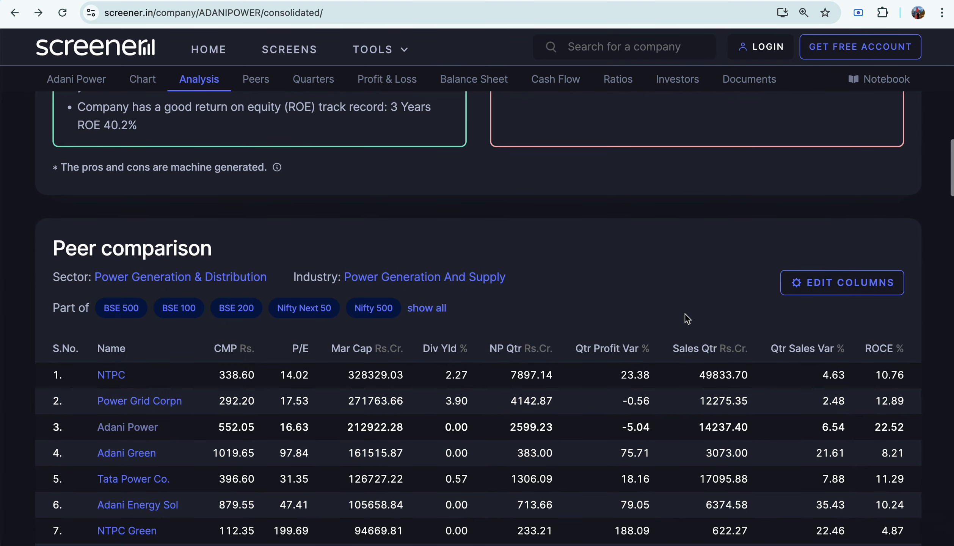
{"action": "scroll", "coordinate": [687, 318], "scroll_direction": "down", "scroll_amount": 1}
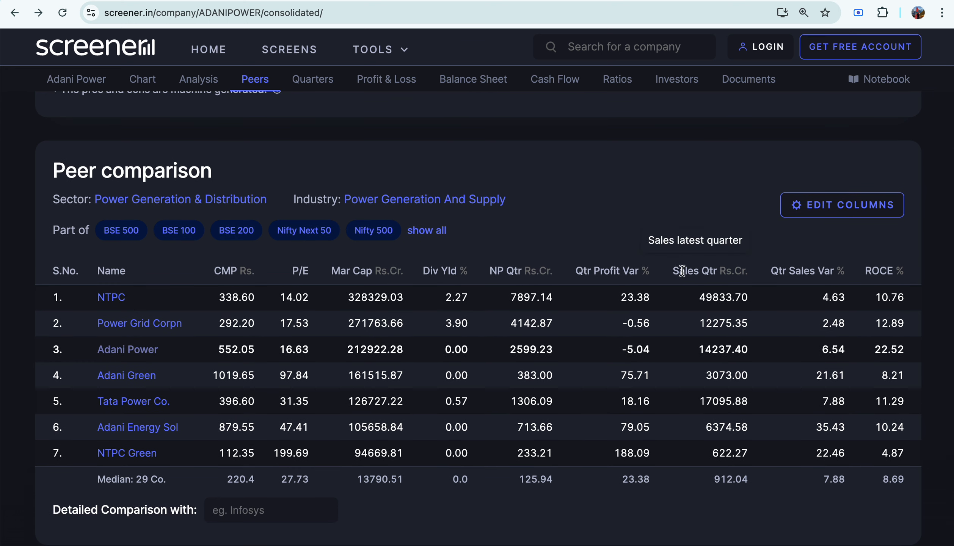
{"action": "scroll", "coordinate": [679, 256], "scroll_direction": "down", "scroll_amount": 1}
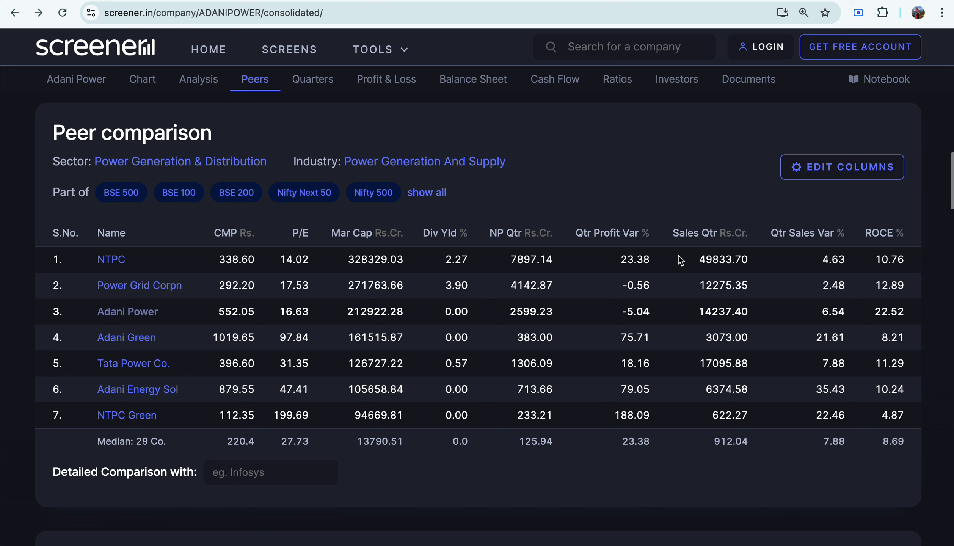
{"action": "scroll", "coordinate": [654, 183], "scroll_direction": "down", "scroll_amount": 1}
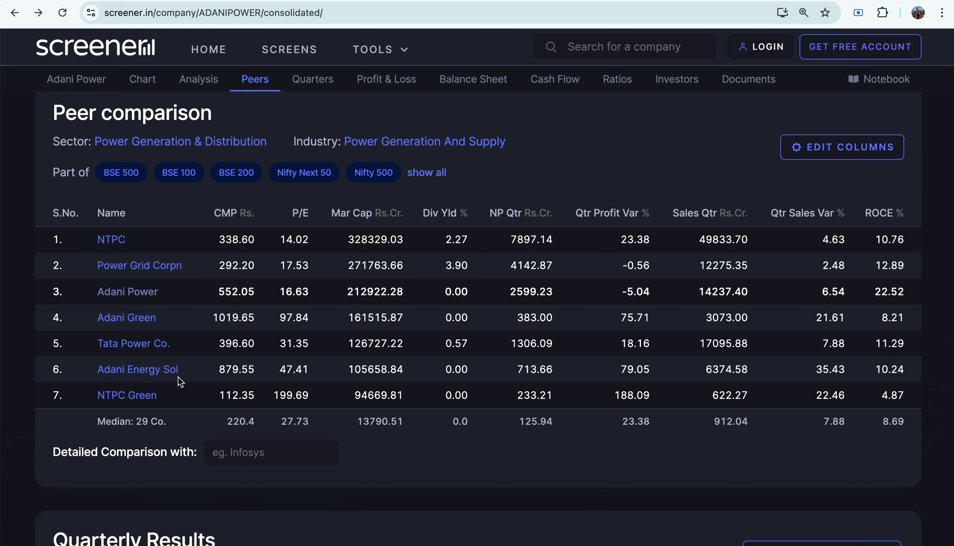
{"action": "scroll", "coordinate": [172, 402], "scroll_direction": "down", "scroll_amount": 1}
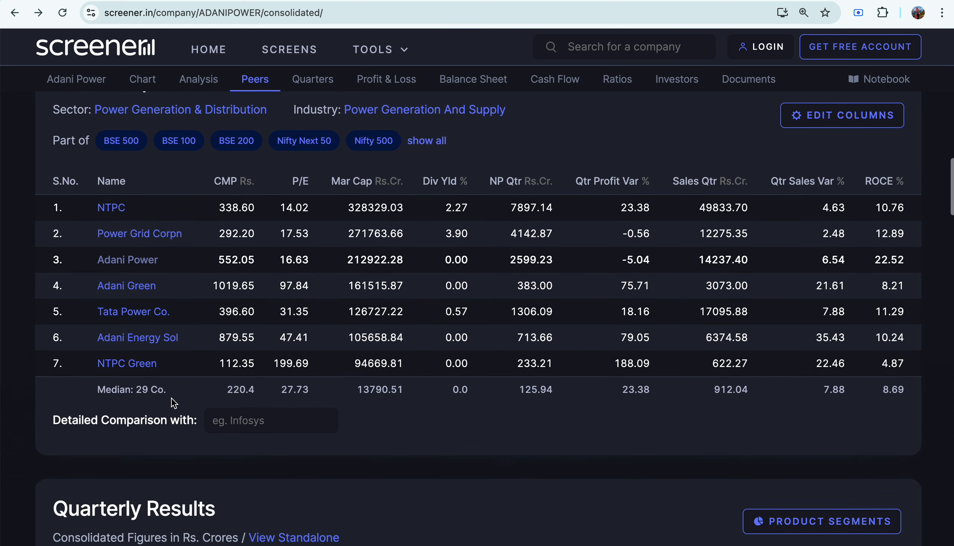
{"action": "scroll", "coordinate": [171, 401], "scroll_direction": "up", "scroll_amount": 1}
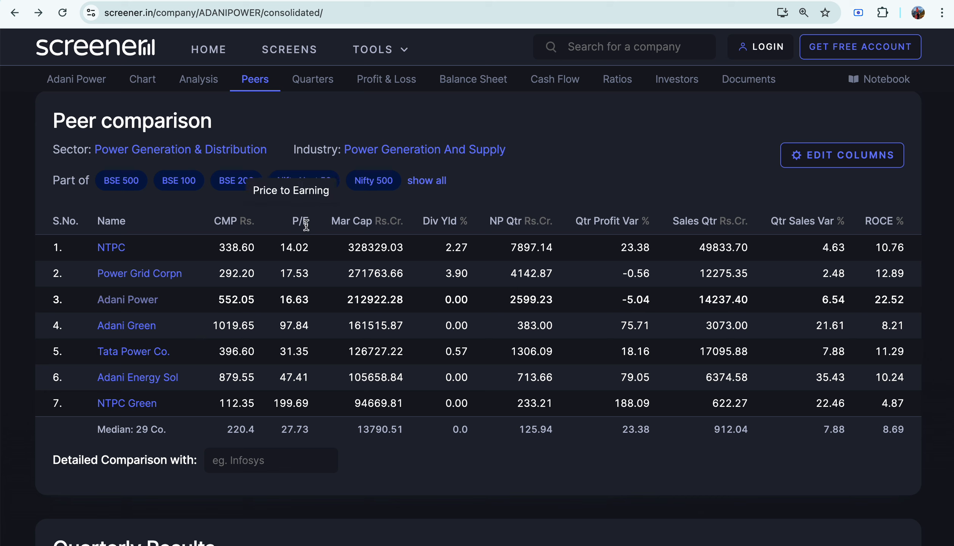
{"action": "left_click", "coordinate": [355, 219]}
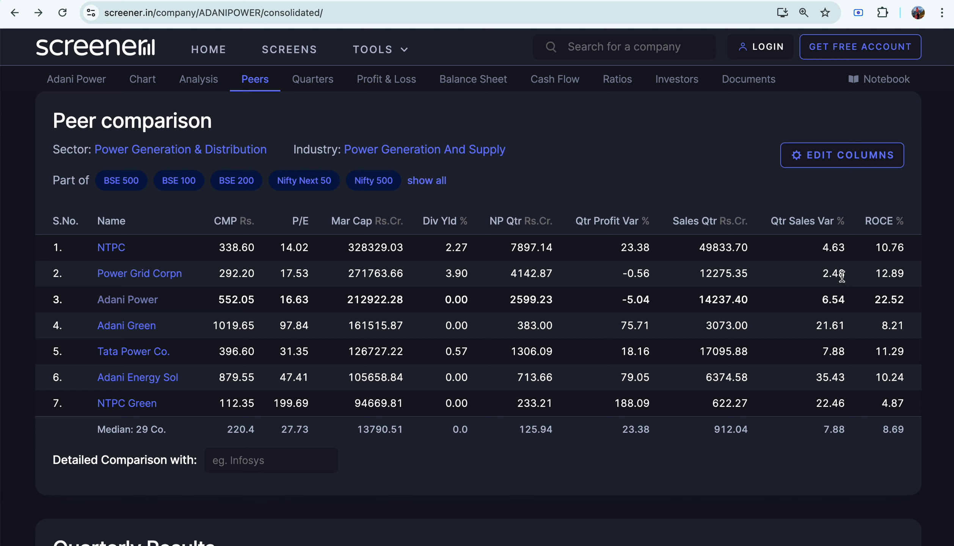
- Examine Adani Power's consolidated Quarterly Results table, from sales, expenses and operating profit through net profit, EPS and the raw PDF links
{"action": "scroll", "coordinate": [842, 276], "scroll_direction": "down", "scroll_amount": 1}
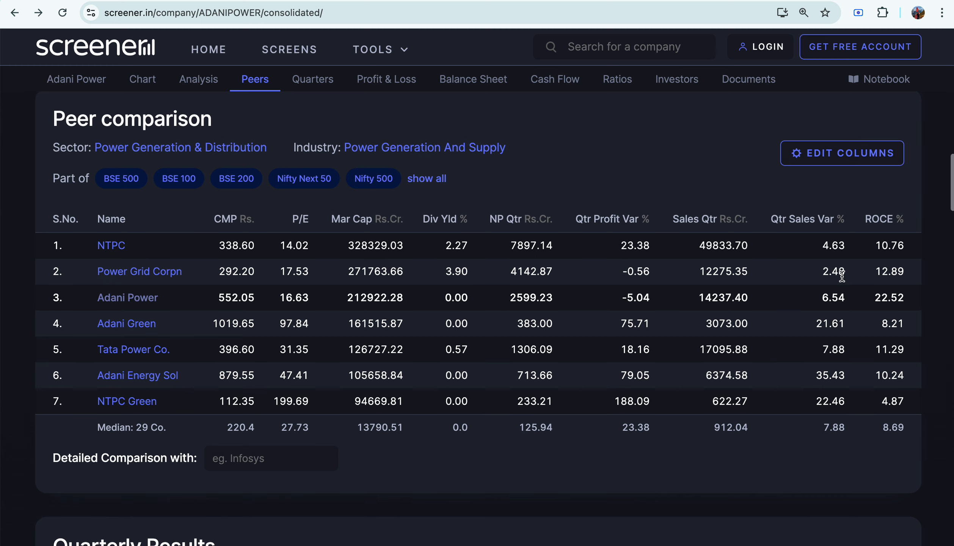
{"action": "scroll", "coordinate": [842, 276], "scroll_direction": "down", "scroll_amount": 2}
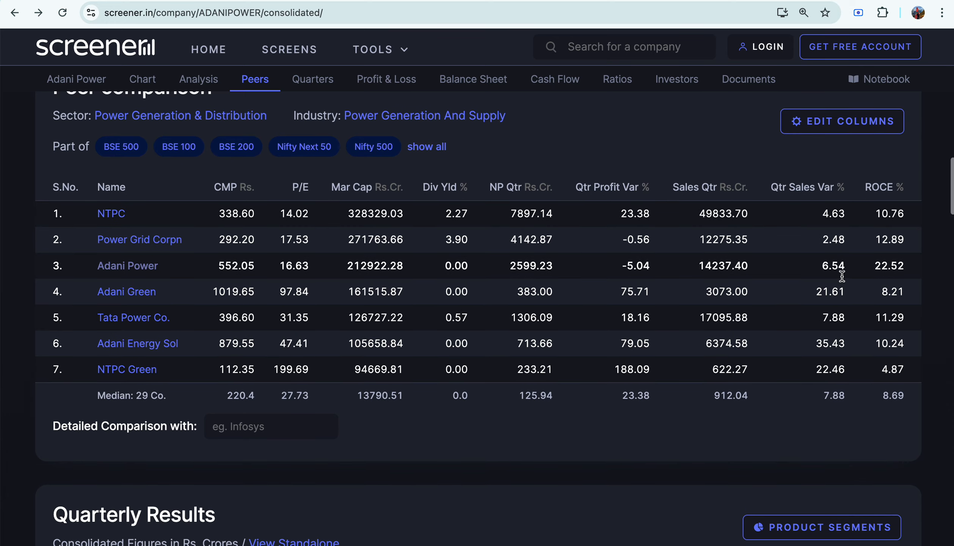
{"action": "scroll", "coordinate": [842, 276], "scroll_direction": "down", "scroll_amount": 8}
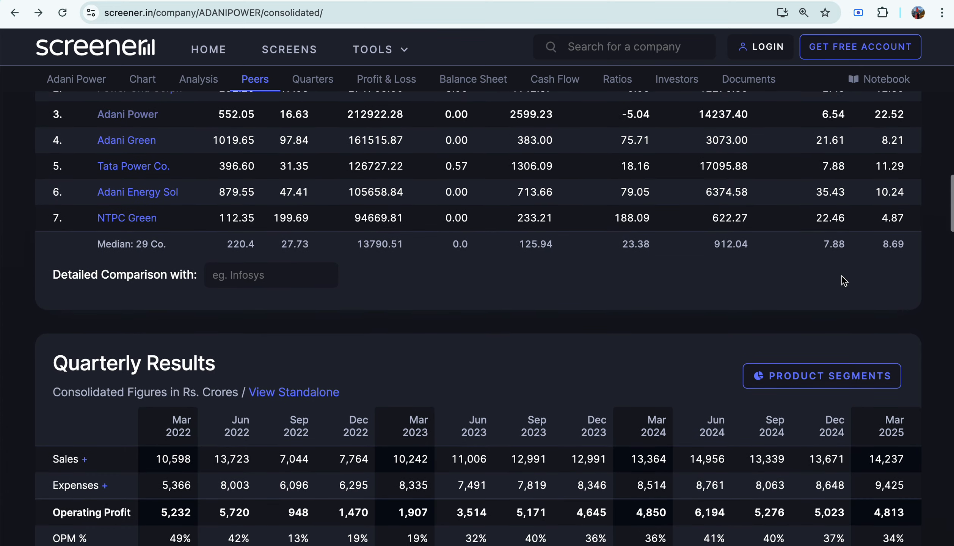
{"action": "scroll", "coordinate": [841, 276], "scroll_direction": "down", "scroll_amount": 8}
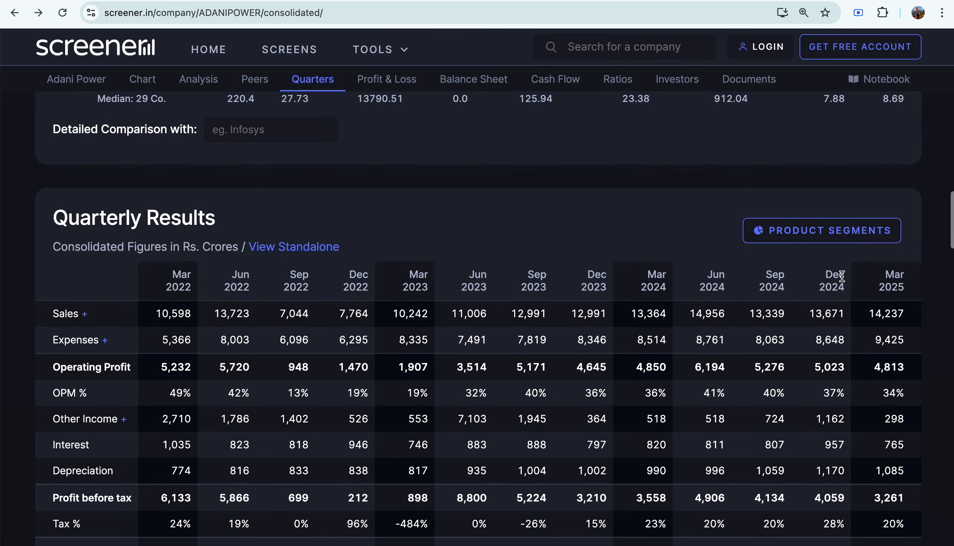
{"action": "scroll", "coordinate": [841, 275], "scroll_direction": "down", "scroll_amount": 4}
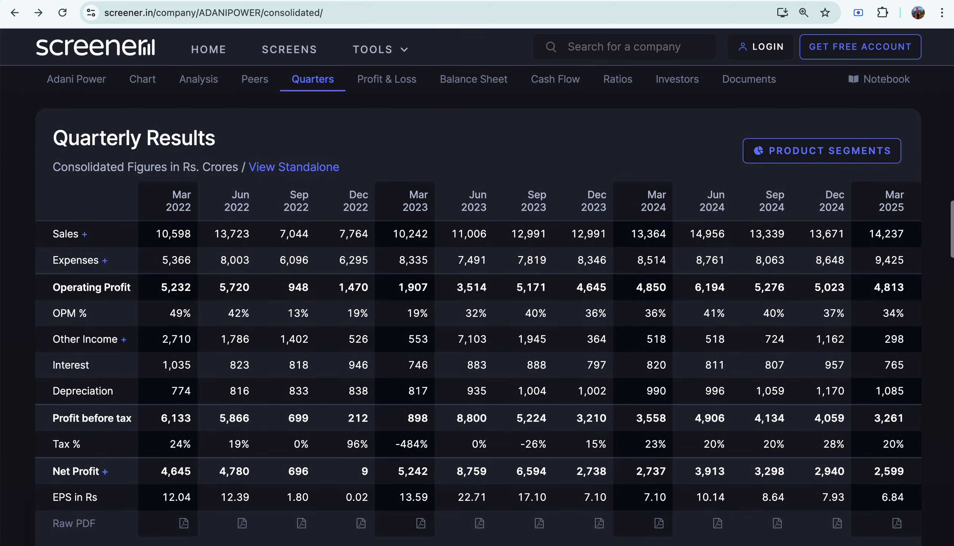
{"action": "scroll", "coordinate": [903, 249], "scroll_direction": "down", "scroll_amount": 1}
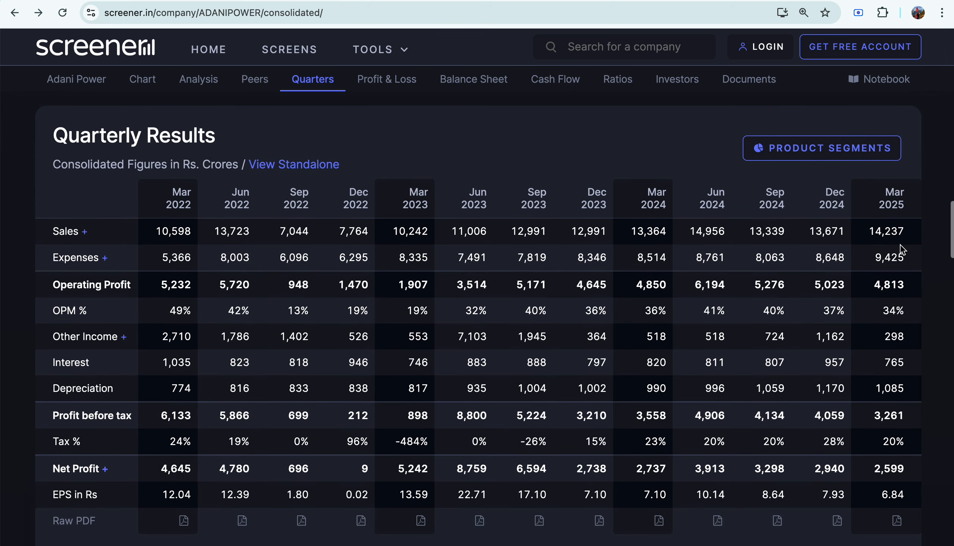
{"action": "scroll", "coordinate": [901, 249], "scroll_direction": "down", "scroll_amount": 1}
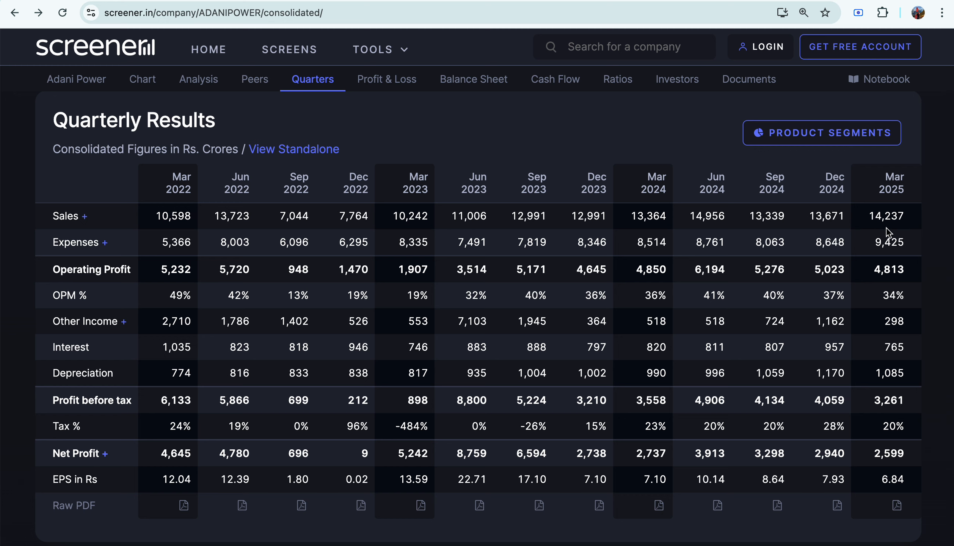
{"action": "scroll", "coordinate": [886, 227], "scroll_direction": "down", "scroll_amount": 1}
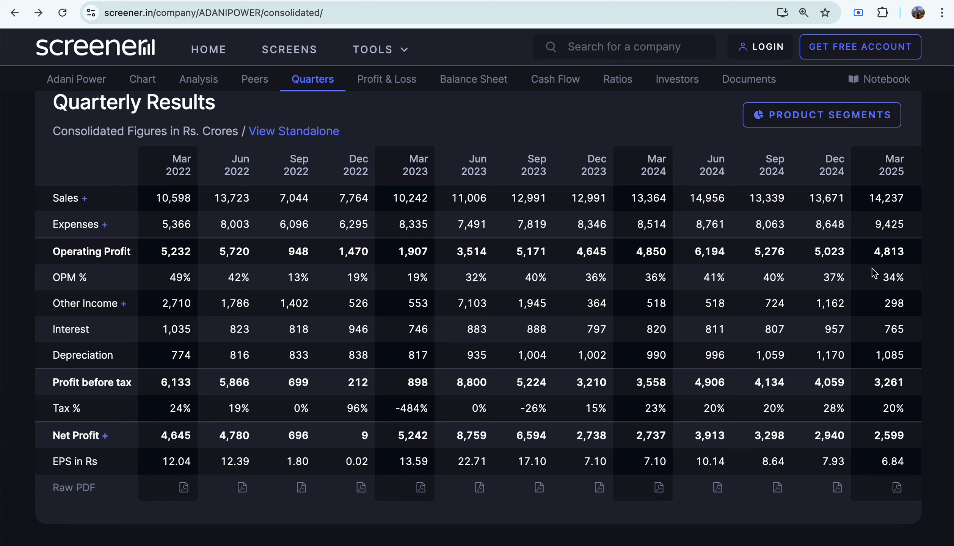
{"action": "scroll", "coordinate": [889, 313], "scroll_direction": "down", "scroll_amount": 1}
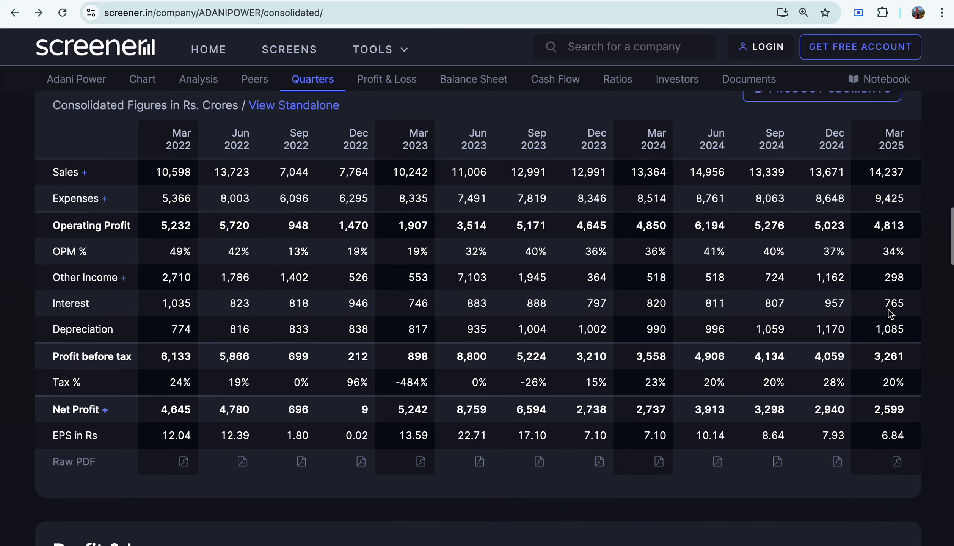
{"action": "scroll", "coordinate": [890, 323], "scroll_direction": "down", "scroll_amount": 1}
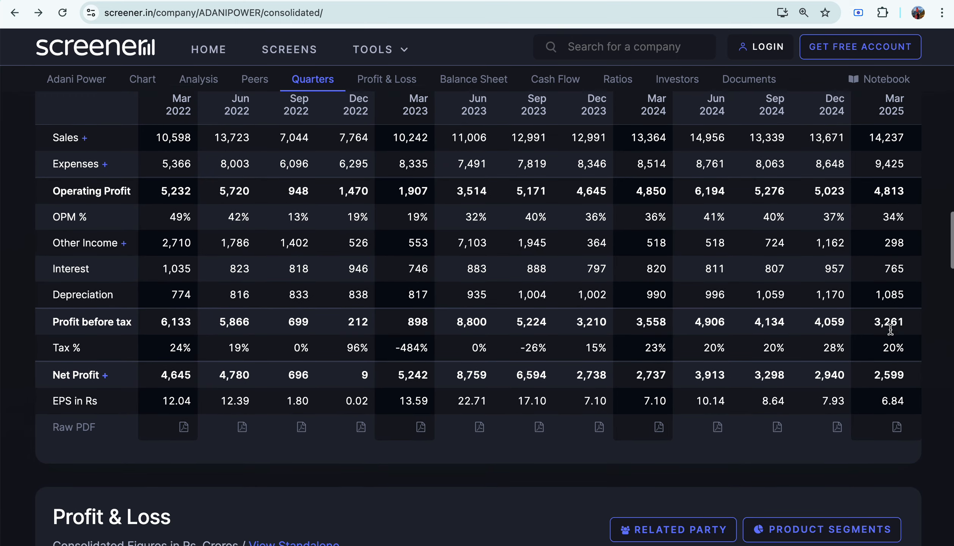
{"action": "scroll", "coordinate": [890, 330], "scroll_direction": "down", "scroll_amount": 1}
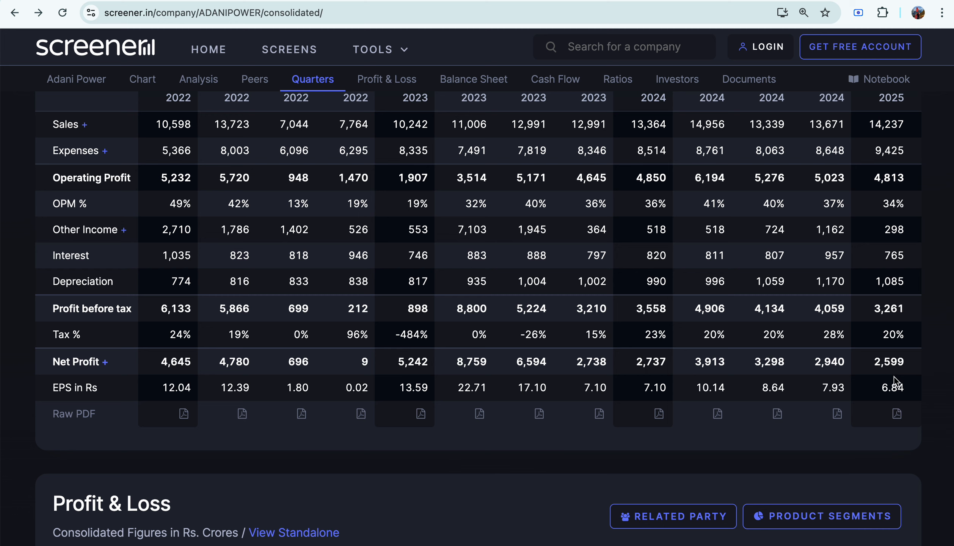
{"action": "scroll", "coordinate": [895, 411], "scroll_direction": "down", "scroll_amount": 1}
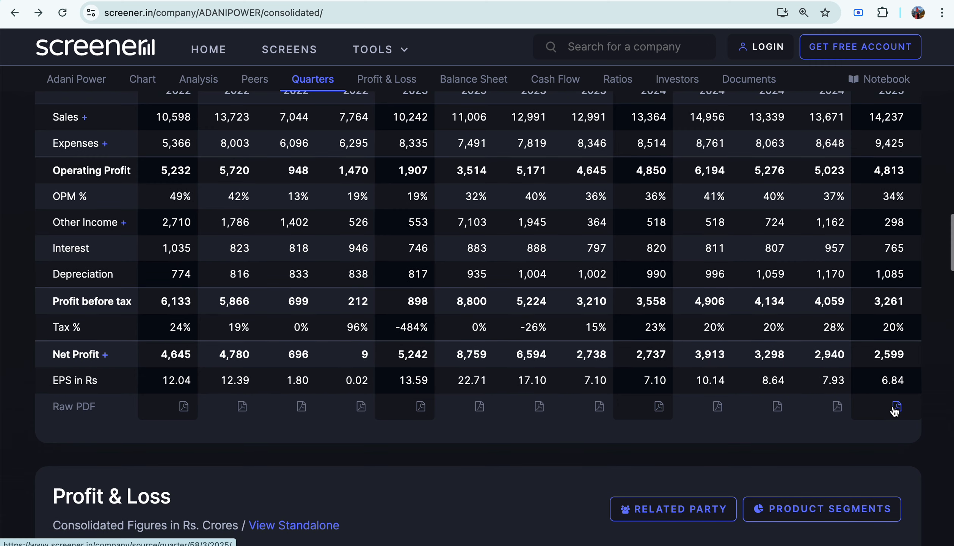
- Review the yearly consolidated Profit & Loss table, covering sales, operating profit, tax, net profit, EPS and dividend payout
{"action": "scroll", "coordinate": [895, 411], "scroll_direction": "down", "scroll_amount": 3}
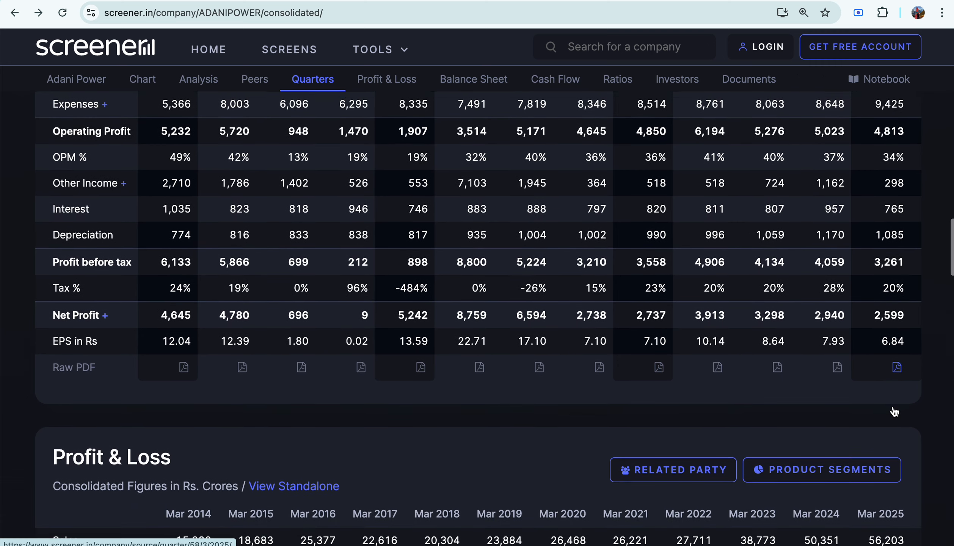
{"action": "scroll", "coordinate": [895, 411], "scroll_direction": "down", "scroll_amount": 4}
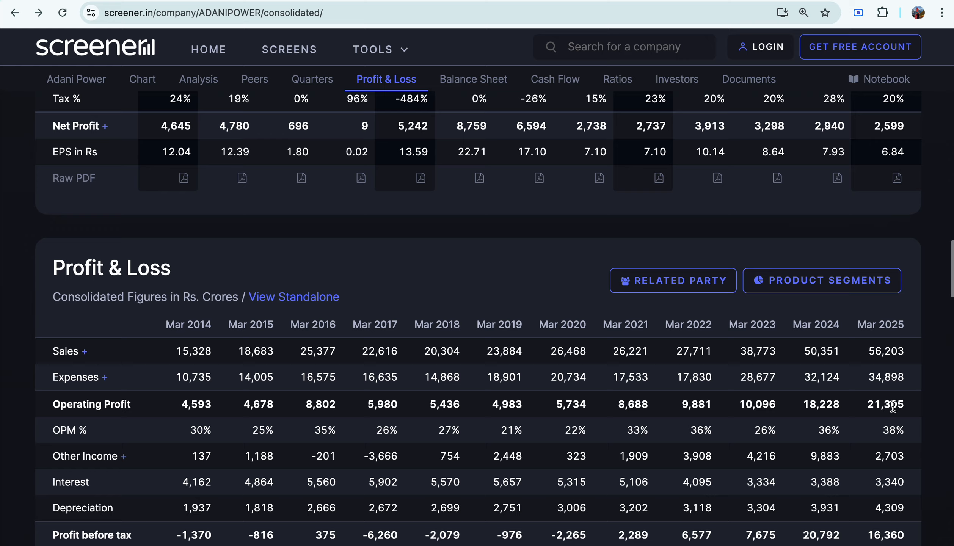
{"action": "scroll", "coordinate": [893, 407], "scroll_direction": "down", "scroll_amount": 1}
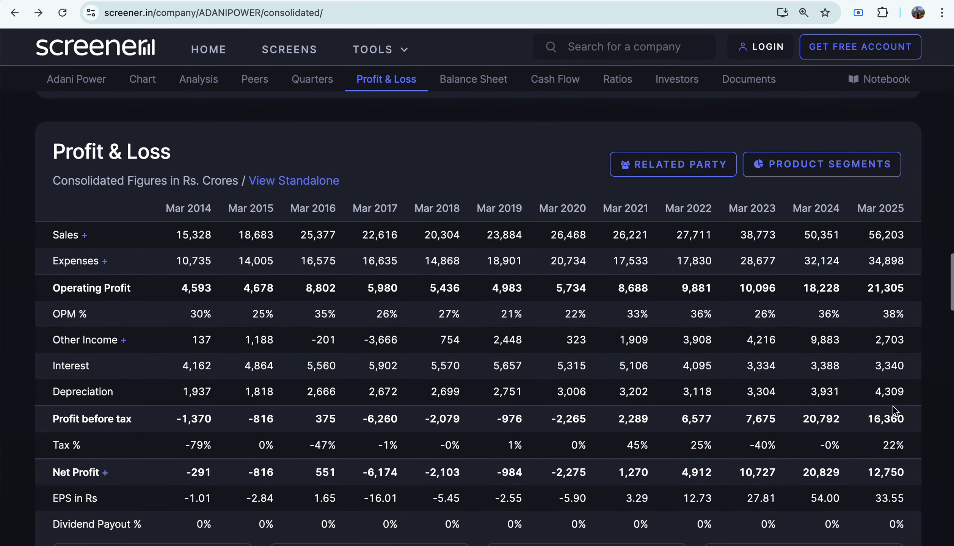
{"action": "scroll", "coordinate": [894, 408], "scroll_direction": "down", "scroll_amount": 1}
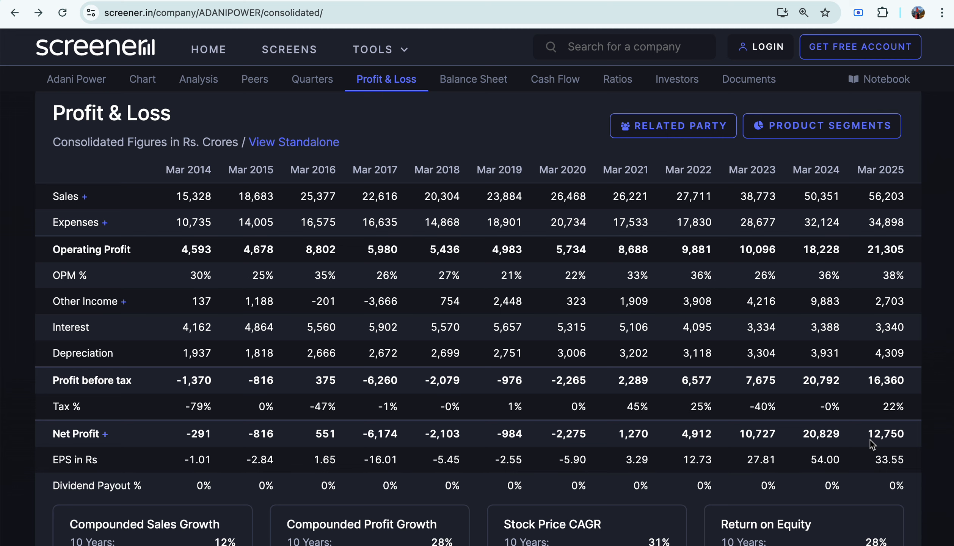
{"action": "scroll", "coordinate": [881, 430], "scroll_direction": "up", "scroll_amount": 2}
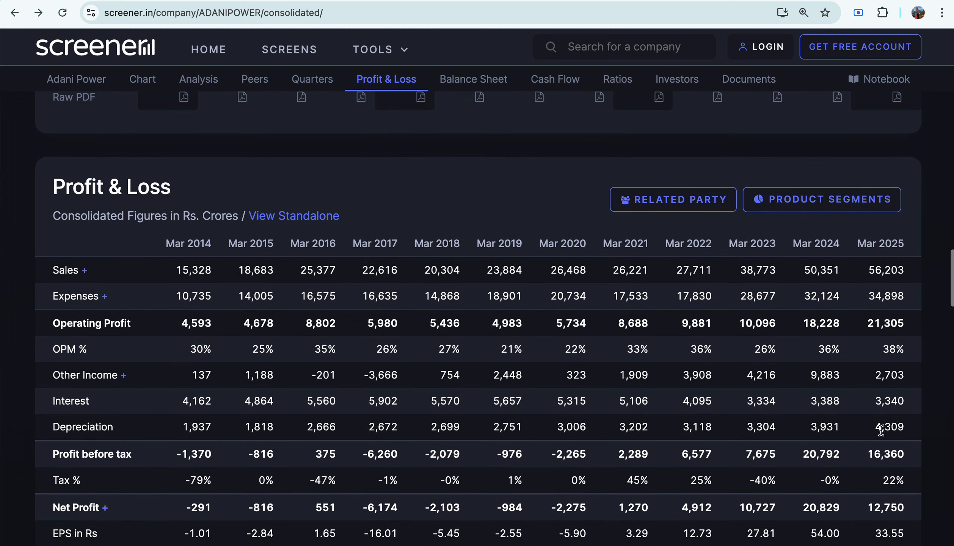
{"action": "scroll", "coordinate": [882, 430], "scroll_direction": "down", "scroll_amount": 2}
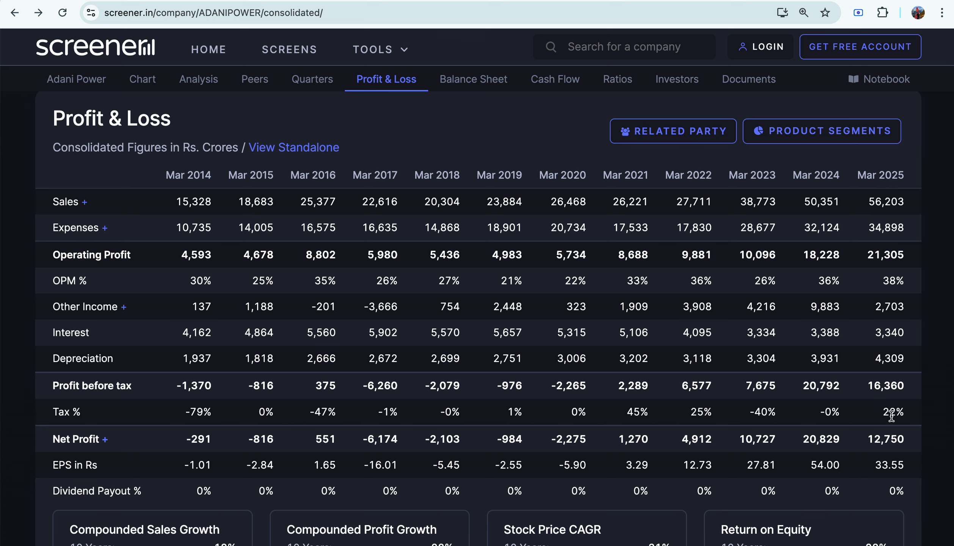
{"action": "scroll", "coordinate": [891, 417], "scroll_direction": "down", "scroll_amount": 1}
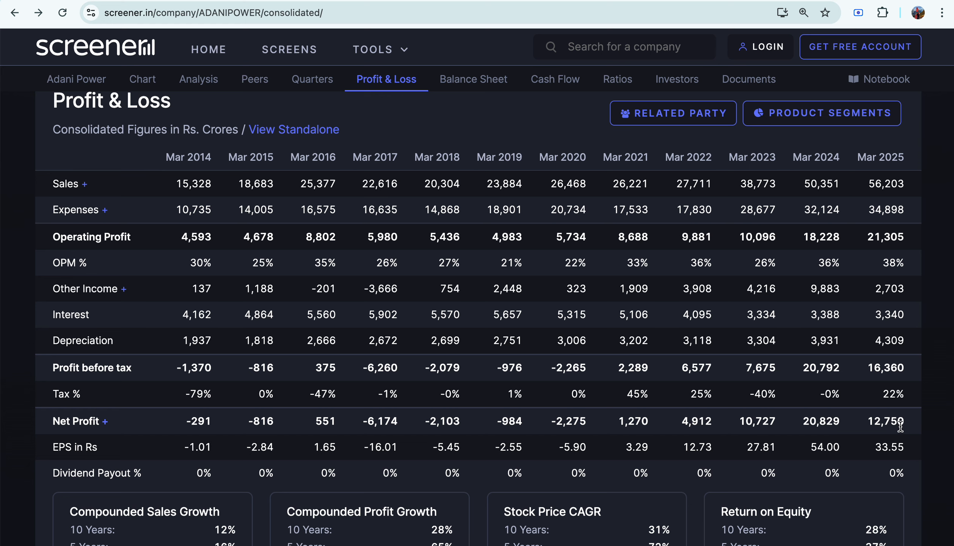
- Read the compounded sales growth, compounded profit growth, stock price CAGR and return on equity summaries below the Profit & Loss table
{"action": "scroll", "coordinate": [901, 426], "scroll_direction": "down", "scroll_amount": 2}
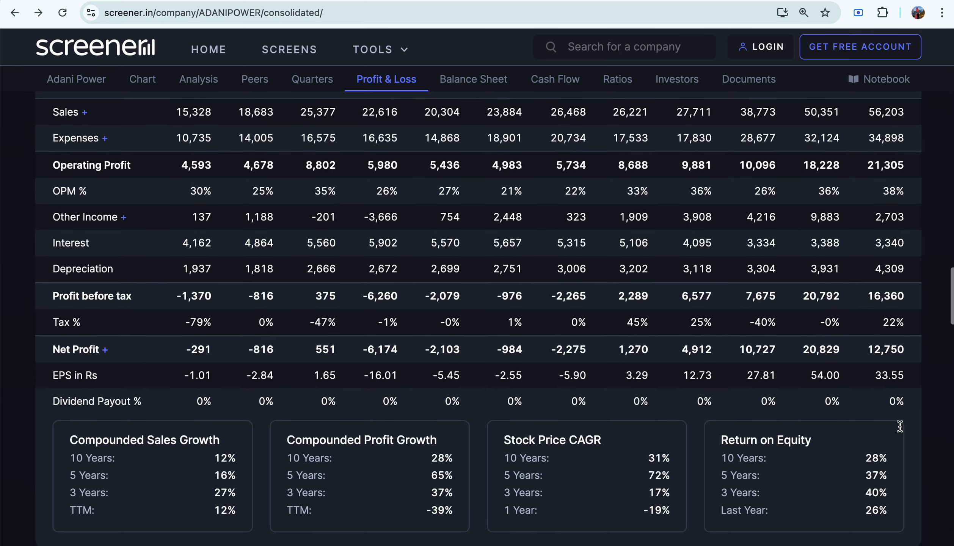
{"action": "scroll", "coordinate": [905, 417], "scroll_direction": "down", "scroll_amount": 3}
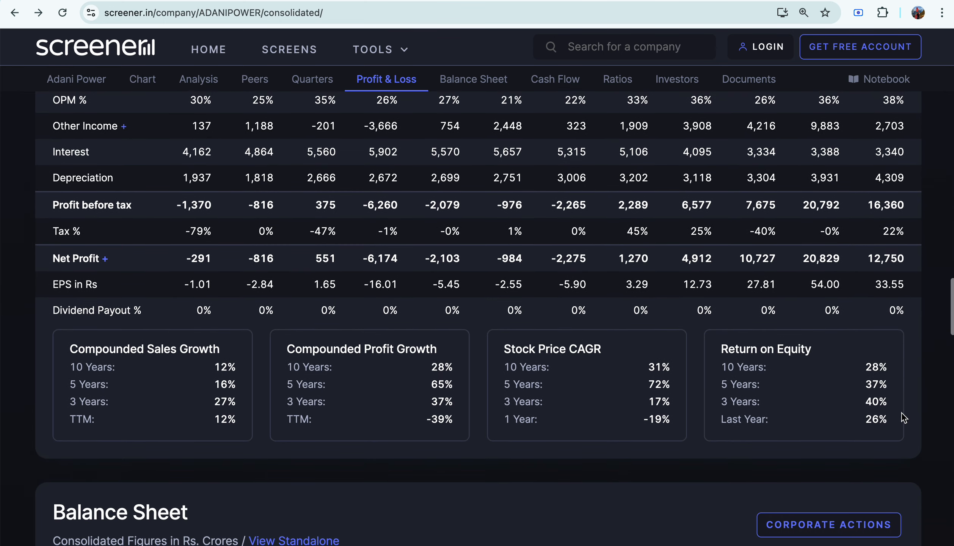
{"action": "scroll", "coordinate": [904, 417], "scroll_direction": "down", "scroll_amount": 1}
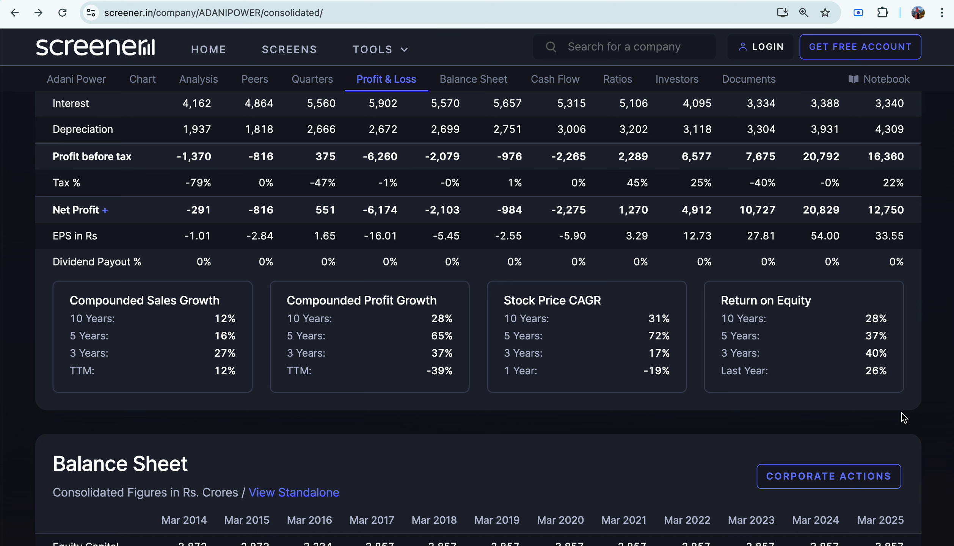
{"action": "scroll", "coordinate": [904, 417], "scroll_direction": "down", "scroll_amount": 1}
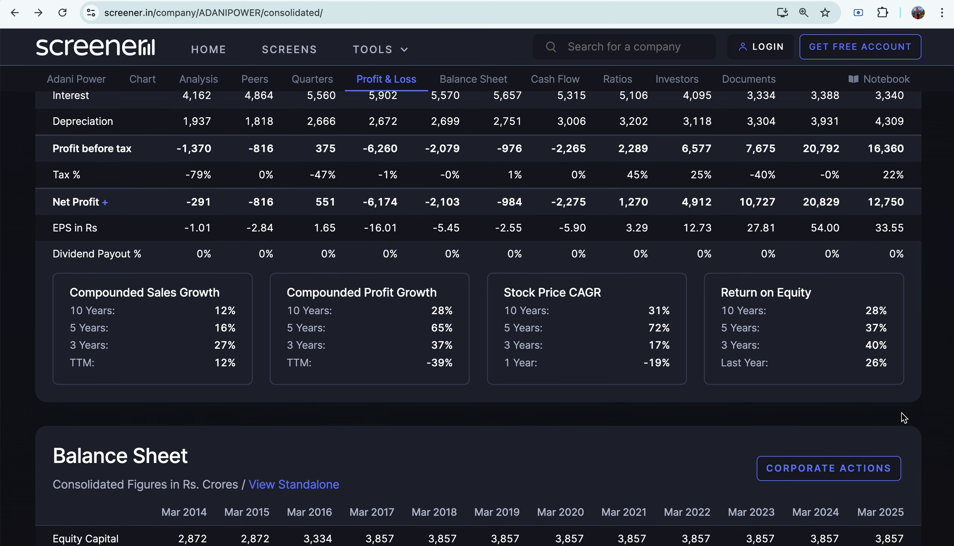
{"action": "scroll", "coordinate": [904, 417], "scroll_direction": "down", "scroll_amount": 1}
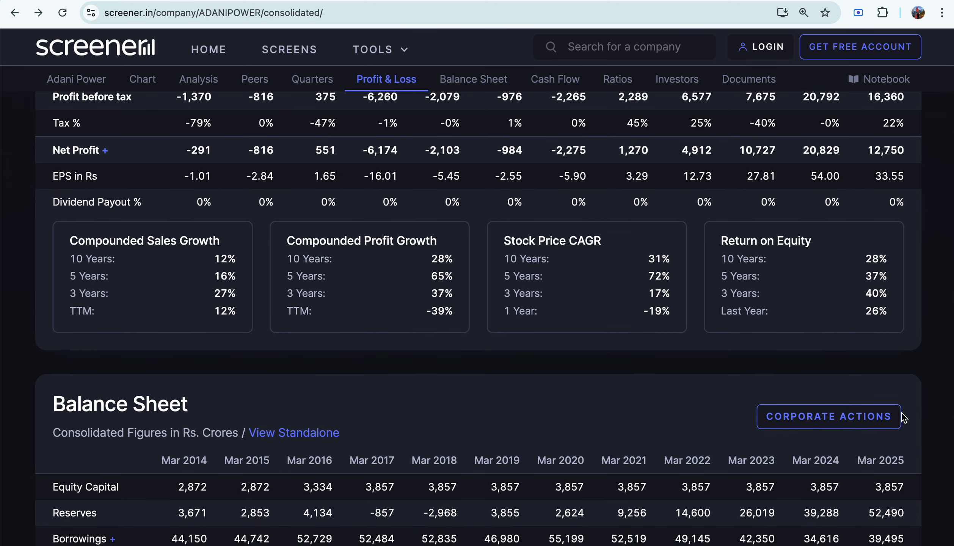
- Examine the consolidated Balance Sheet, covering equity capital, reserves, borrowings, total liabilities, fixed assets, investments and total assets
{"action": "scroll", "coordinate": [904, 417], "scroll_direction": "down", "scroll_amount": 1}
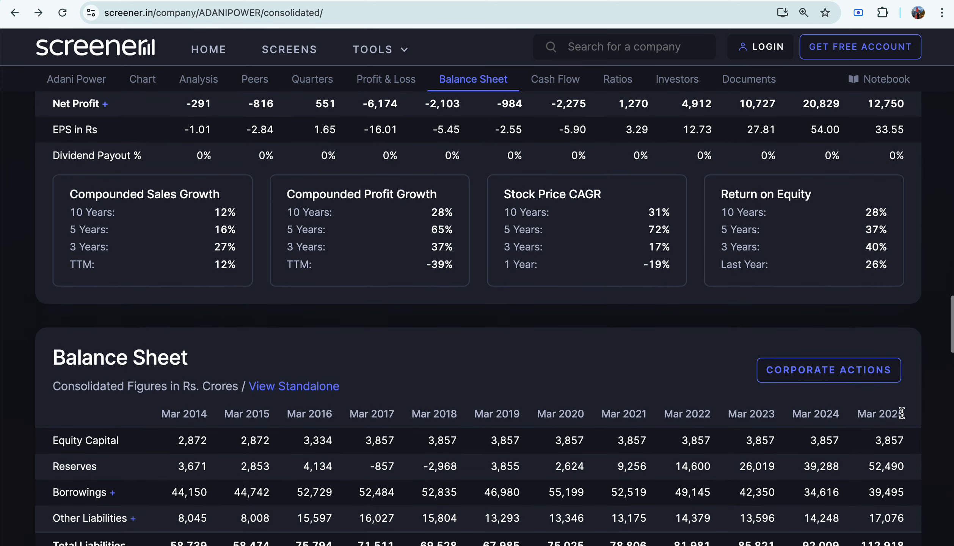
{"action": "scroll", "coordinate": [902, 413], "scroll_direction": "down", "scroll_amount": 1}
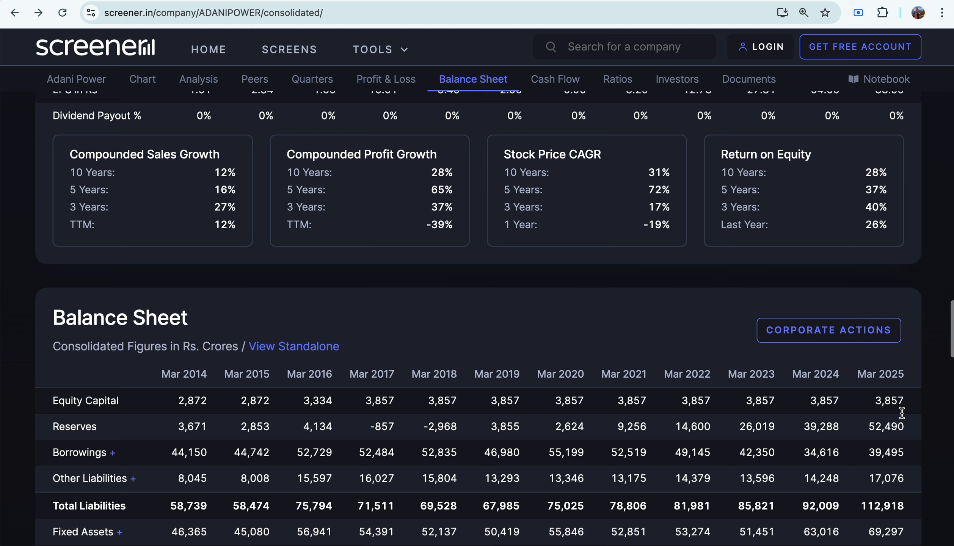
{"action": "scroll", "coordinate": [904, 417], "scroll_direction": "down", "scroll_amount": 1}
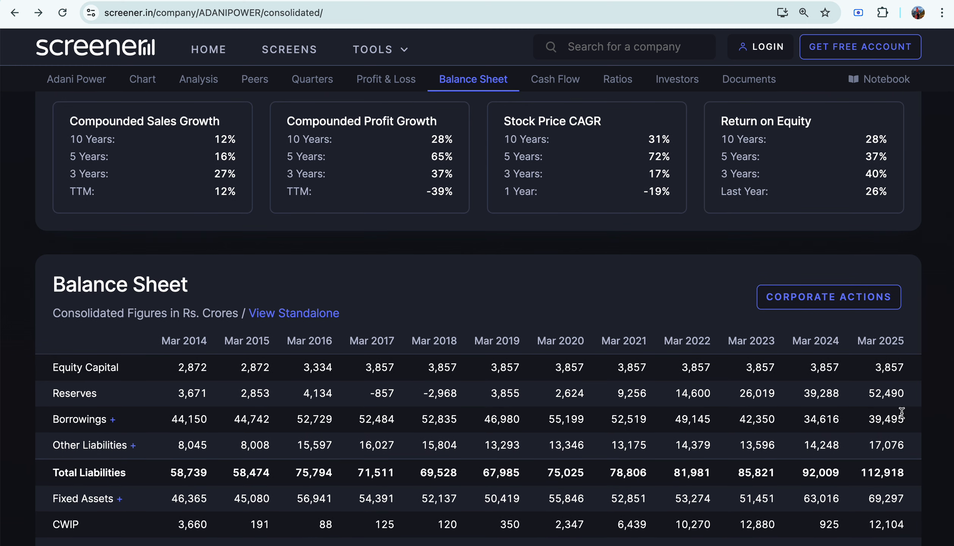
{"action": "scroll", "coordinate": [902, 413], "scroll_direction": "down", "scroll_amount": 1}
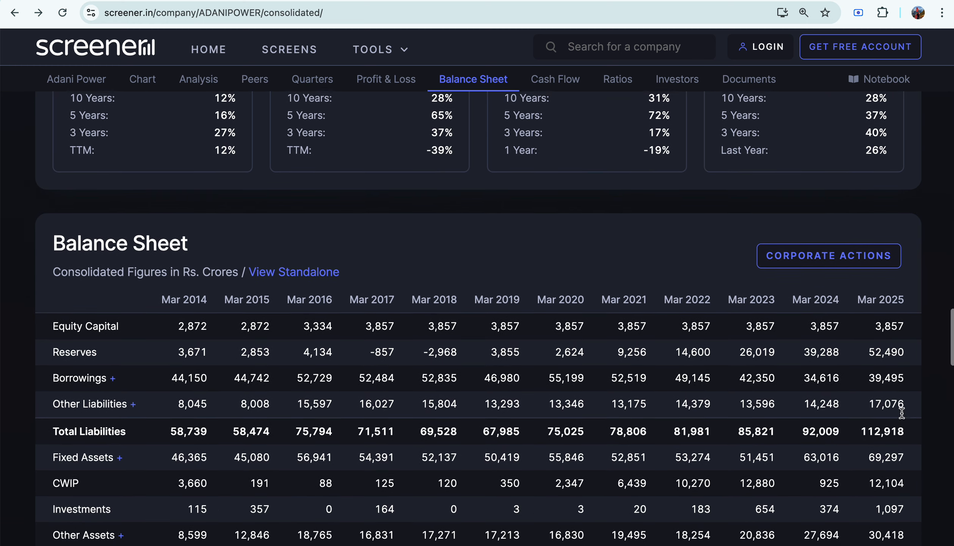
{"action": "scroll", "coordinate": [904, 417], "scroll_direction": "down", "scroll_amount": 1}
{"action": "scroll", "coordinate": [904, 417], "scroll_direction": "down", "scroll_amount": 1}
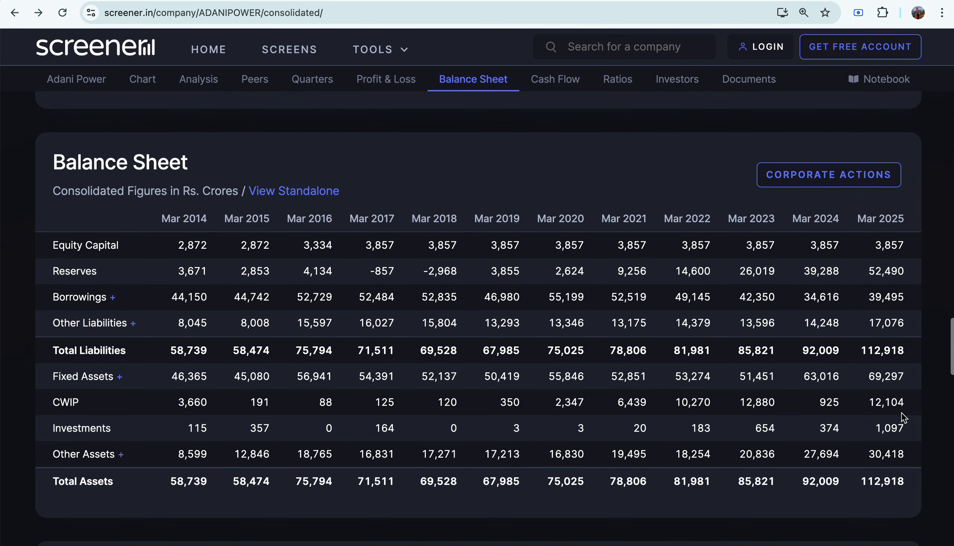
{"action": "scroll", "coordinate": [905, 417], "scroll_direction": "down", "scroll_amount": 1}
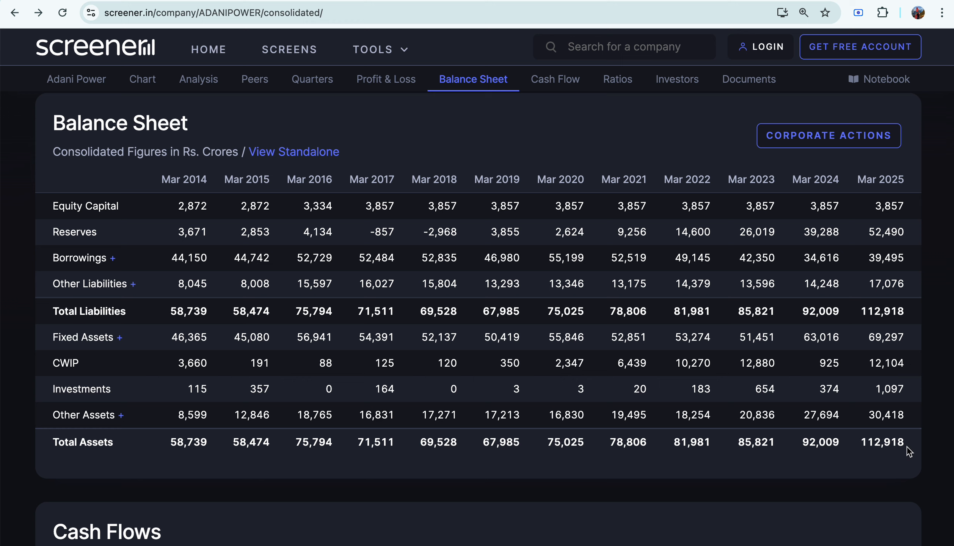
{"action": "scroll", "coordinate": [909, 451], "scroll_direction": "down", "scroll_amount": 1}
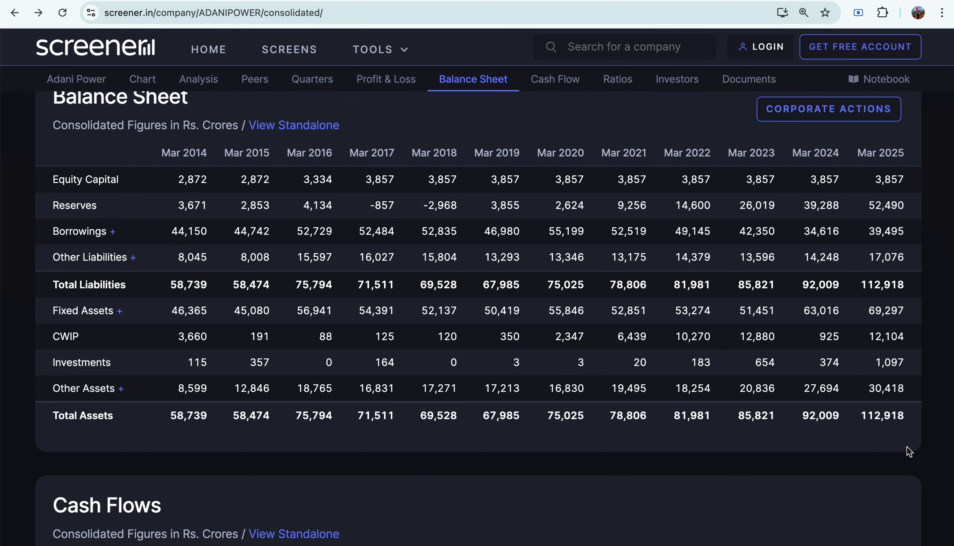
{"action": "scroll", "coordinate": [909, 451], "scroll_direction": "down", "scroll_amount": 1}
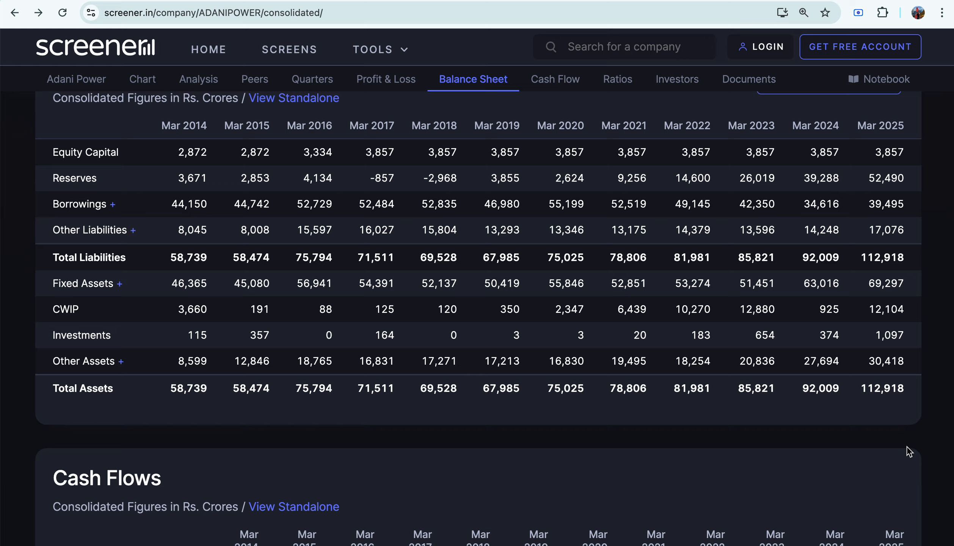
- Review the Cash Flows table for operating, investing and financing activity and the yearly net cash flow
{"action": "scroll", "coordinate": [909, 451], "scroll_direction": "down", "scroll_amount": 4}
{"action": "scroll", "coordinate": [909, 451], "scroll_direction": "down", "scroll_amount": 4}
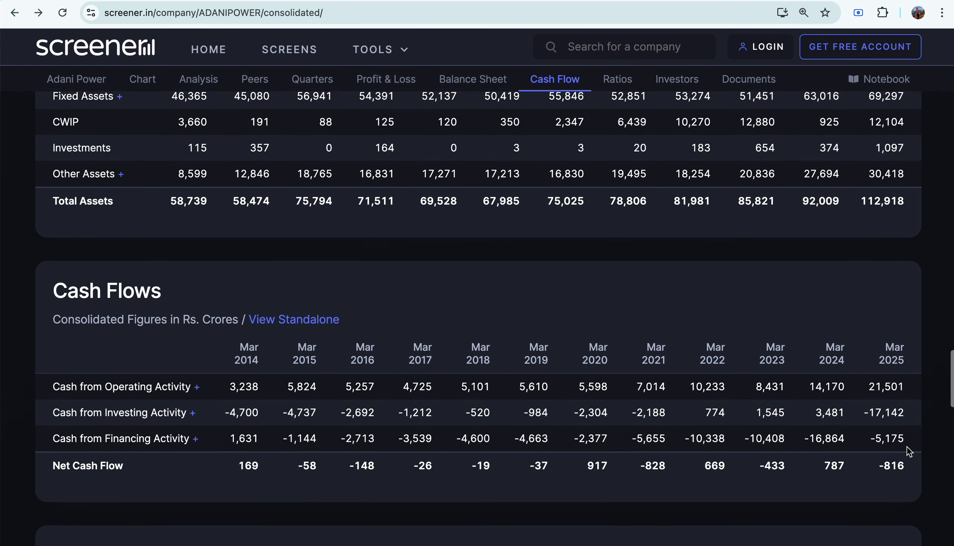
{"action": "scroll", "coordinate": [909, 451], "scroll_direction": "down", "scroll_amount": 1}
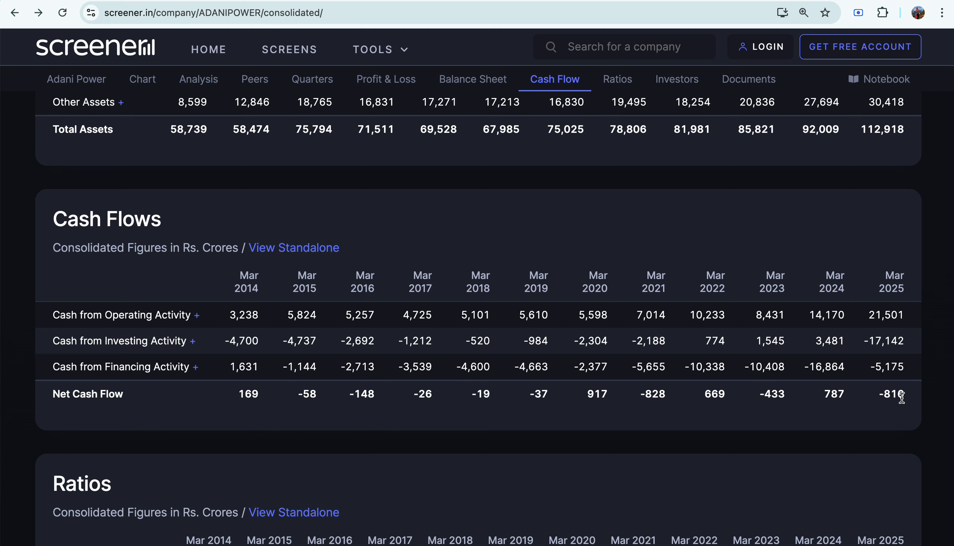
{"action": "scroll", "coordinate": [902, 432], "scroll_direction": "down", "scroll_amount": 3}
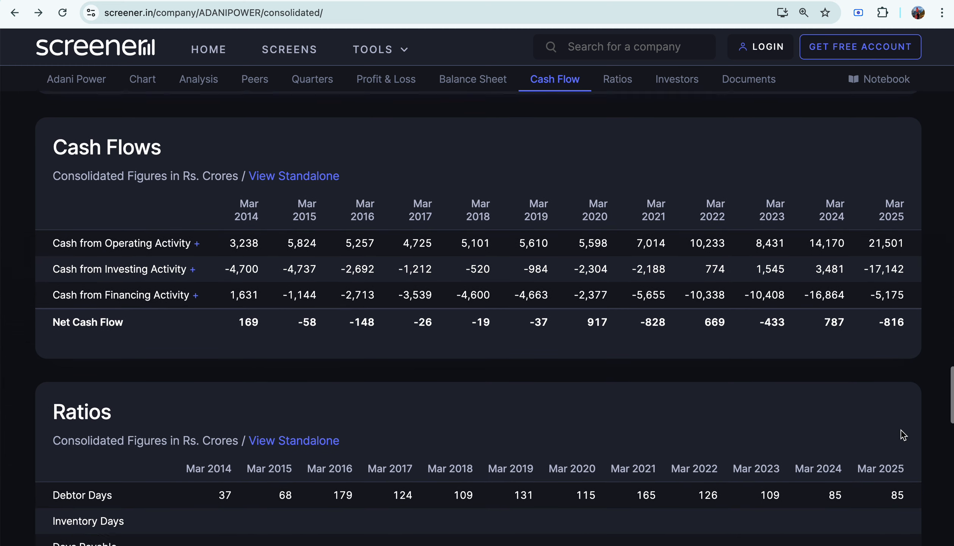
- Review the yearly Ratios table and the quarterly Shareholding Pattern for promoters, FIIs, DIIs, public and number of shareholders
{"action": "scroll", "coordinate": [902, 432], "scroll_direction": "down", "scroll_amount": 9}
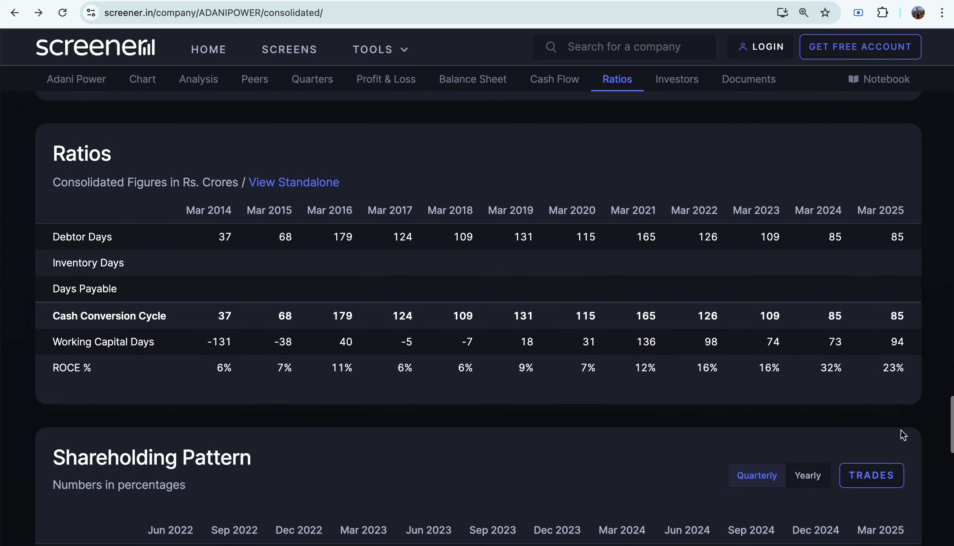
{"action": "scroll", "coordinate": [900, 430], "scroll_direction": "down", "scroll_amount": 8}
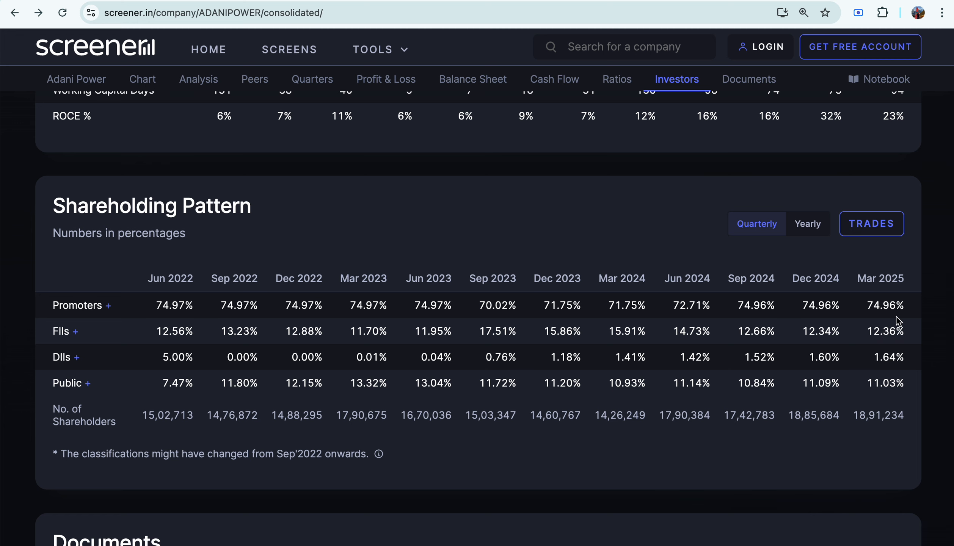
{"action": "scroll", "coordinate": [898, 320], "scroll_direction": "down", "scroll_amount": 1}
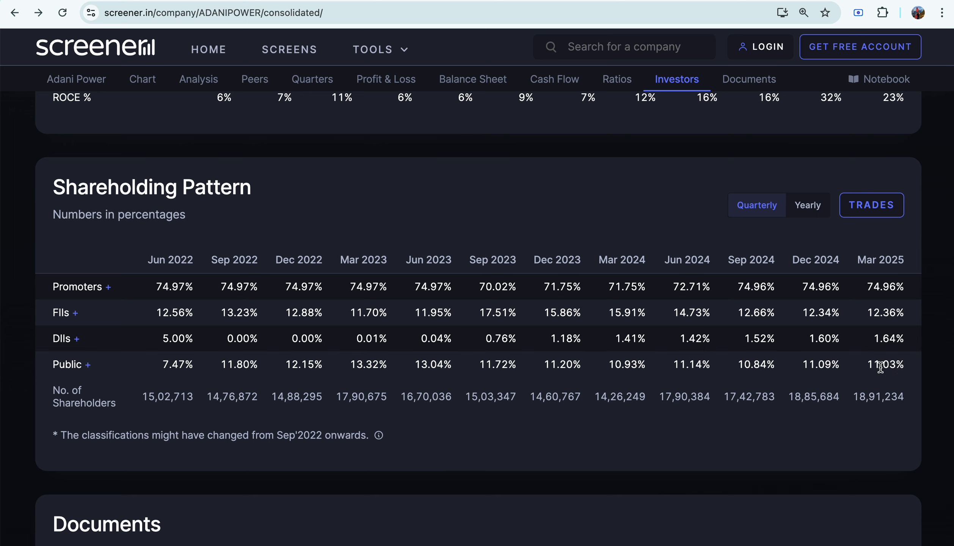
{"action": "scroll", "coordinate": [881, 391], "scroll_direction": "down", "scroll_amount": 2}
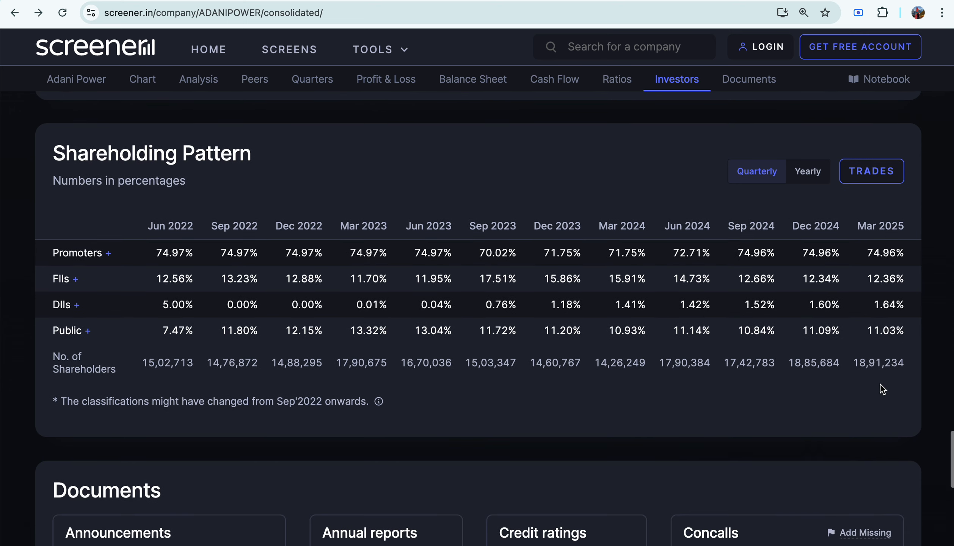
- Look through the Documents section, covering announcements, annual reports, credit ratings and concalls
{"action": "scroll", "coordinate": [882, 389], "scroll_direction": "down", "scroll_amount": 5}
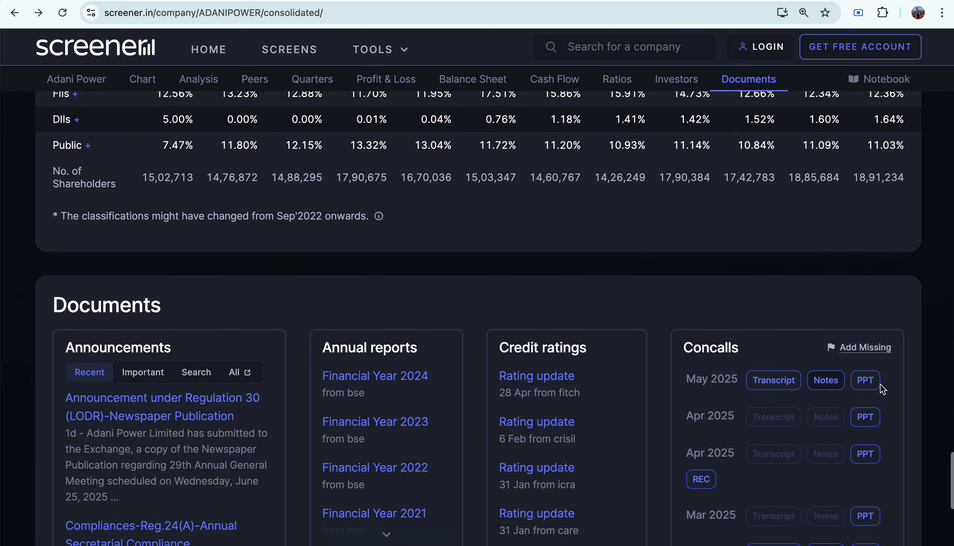
{"action": "scroll", "coordinate": [882, 388], "scroll_direction": "down", "scroll_amount": 1}
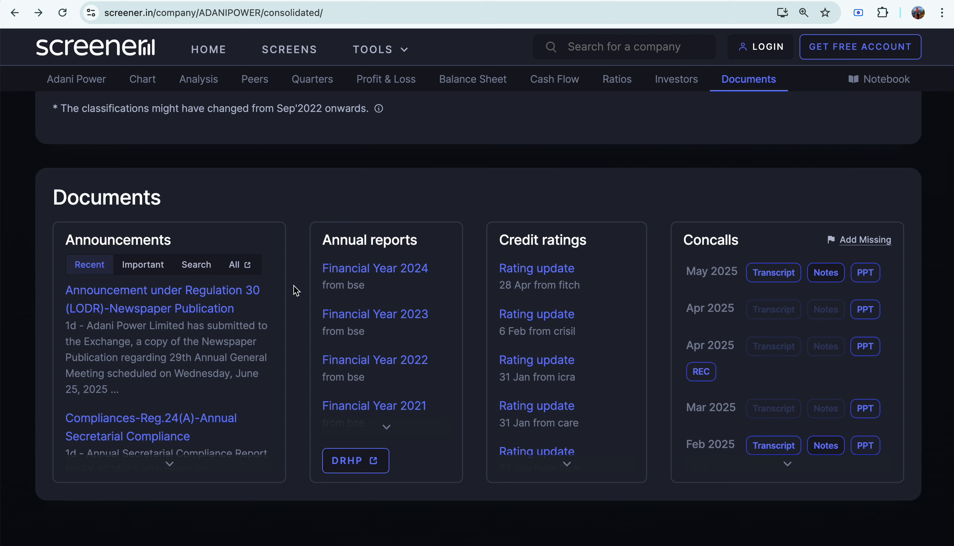
{"action": "scroll", "coordinate": [359, 394], "scroll_direction": "down", "scroll_amount": 1}
{"action": "scroll", "coordinate": [358, 394], "scroll_direction": "down", "scroll_amount": 3}
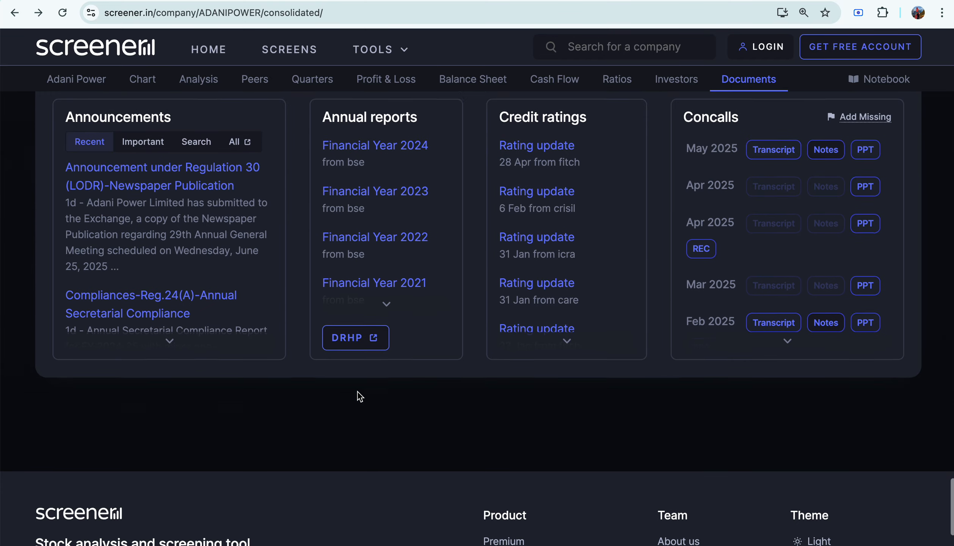
- Go back over the financial tables and peer comparison to the Adani Power company overview
{"action": "scroll", "coordinate": [358, 395], "scroll_direction": "up", "scroll_amount": 6}
{"action": "scroll", "coordinate": [358, 395], "scroll_direction": "up", "scroll_amount": 9}
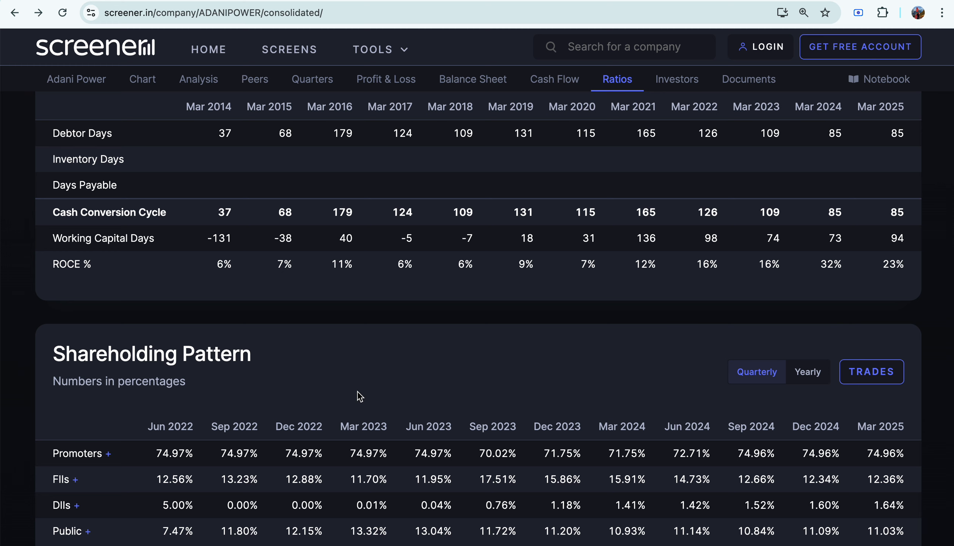
{"action": "scroll", "coordinate": [360, 397], "scroll_direction": "up", "scroll_amount": 10}
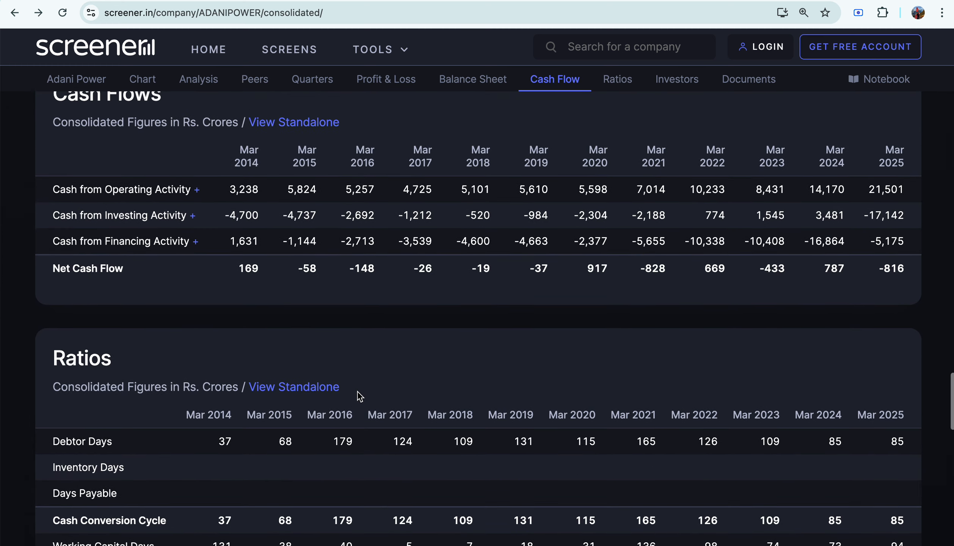
{"action": "scroll", "coordinate": [359, 396], "scroll_direction": "up", "scroll_amount": 18}
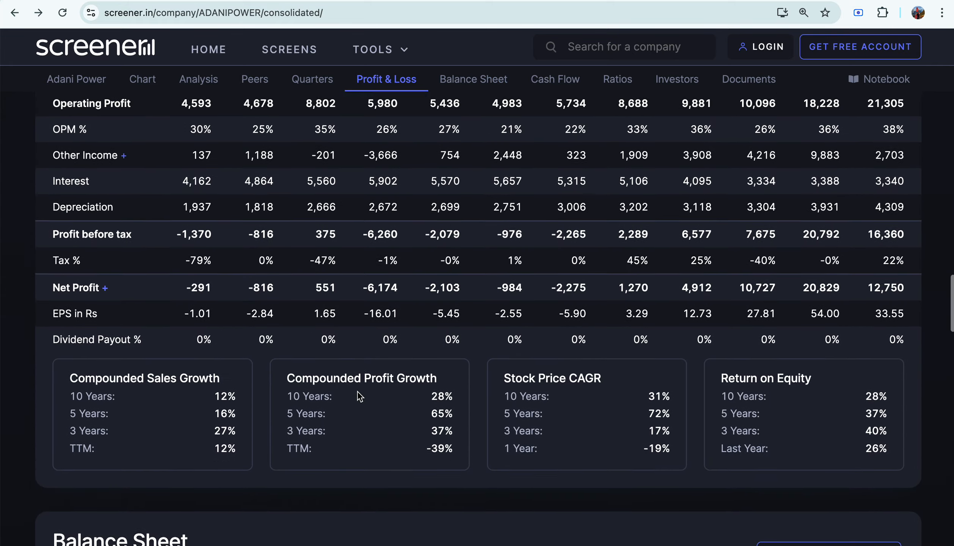
{"action": "scroll", "coordinate": [360, 396], "scroll_direction": "up", "scroll_amount": 20}
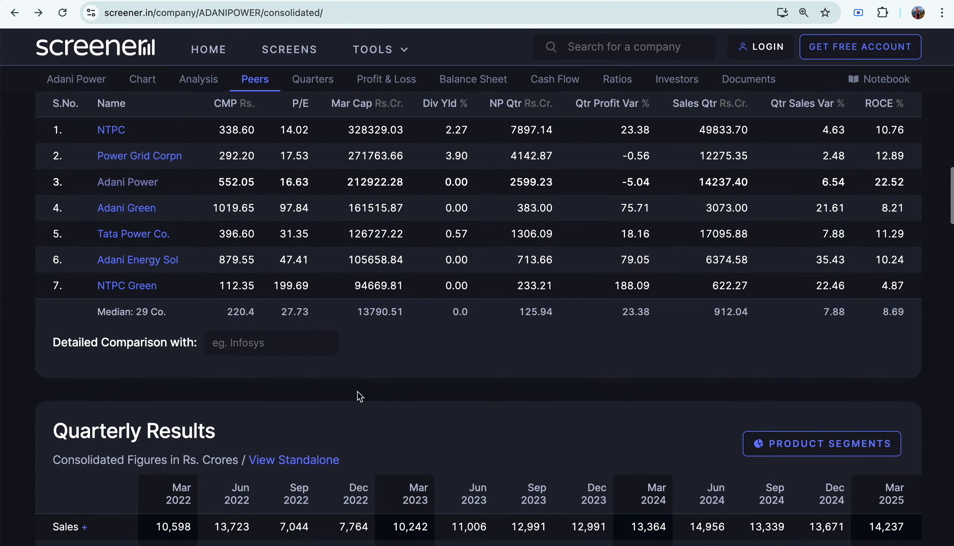
{"action": "scroll", "coordinate": [360, 396], "scroll_direction": "up", "scroll_amount": 4}
{"action": "scroll", "coordinate": [359, 396], "scroll_direction": "up", "scroll_amount": 6}
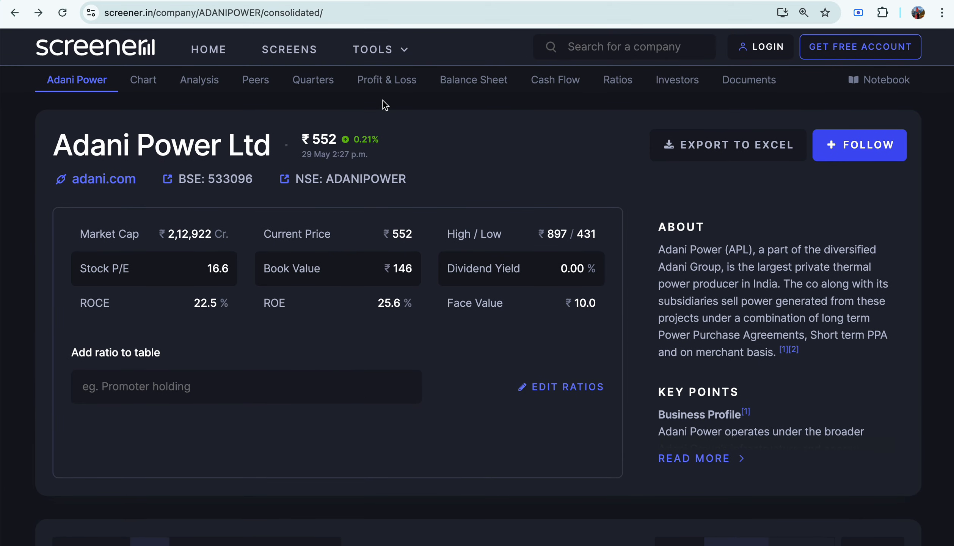
- Open the Create a stock screen tool and look over the free account registration form
{"action": "left_click", "coordinate": [402, 50]}
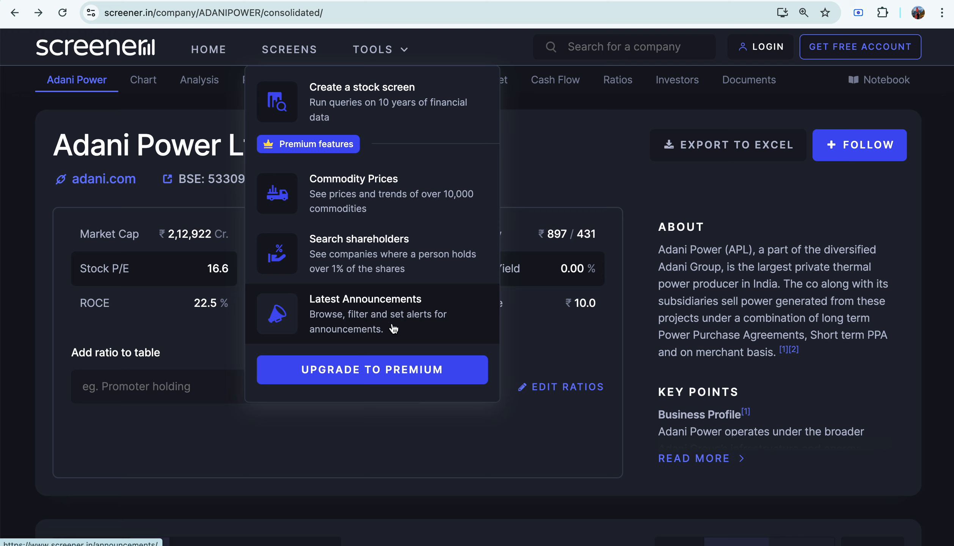
{"action": "left_click", "coordinate": [391, 102]}
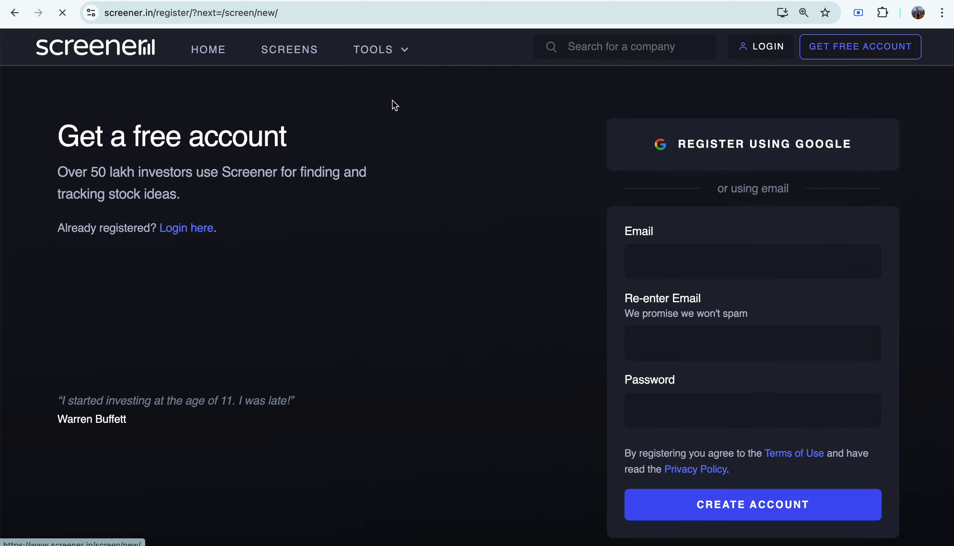
{"action": "scroll", "coordinate": [304, 358], "scroll_direction": "down", "scroll_amount": 2}
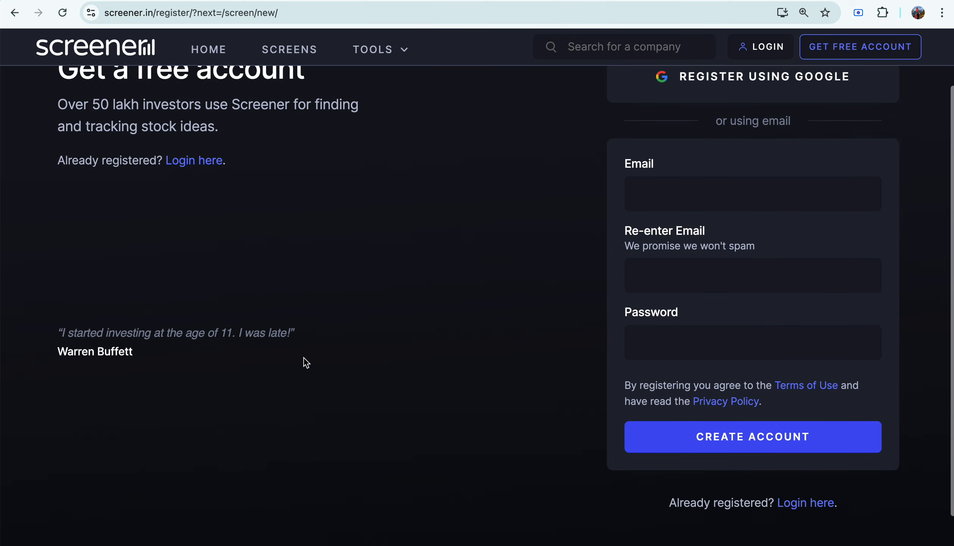
{"action": "scroll", "coordinate": [304, 357], "scroll_direction": "down", "scroll_amount": 2}
{"action": "scroll", "coordinate": [304, 358], "scroll_direction": "up", "scroll_amount": 4}
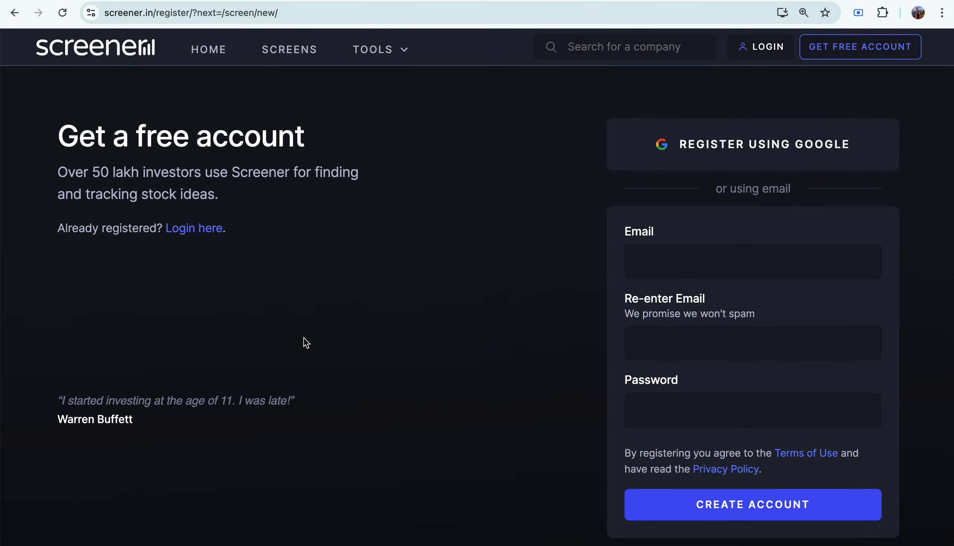
- Log in to the existing Screener account using Google, choosing the first listed Google account
{"action": "left_click", "coordinate": [380, 52]}
{"action": "left_click", "coordinate": [381, 53]}
{"action": "left_click", "coordinate": [186, 230]}
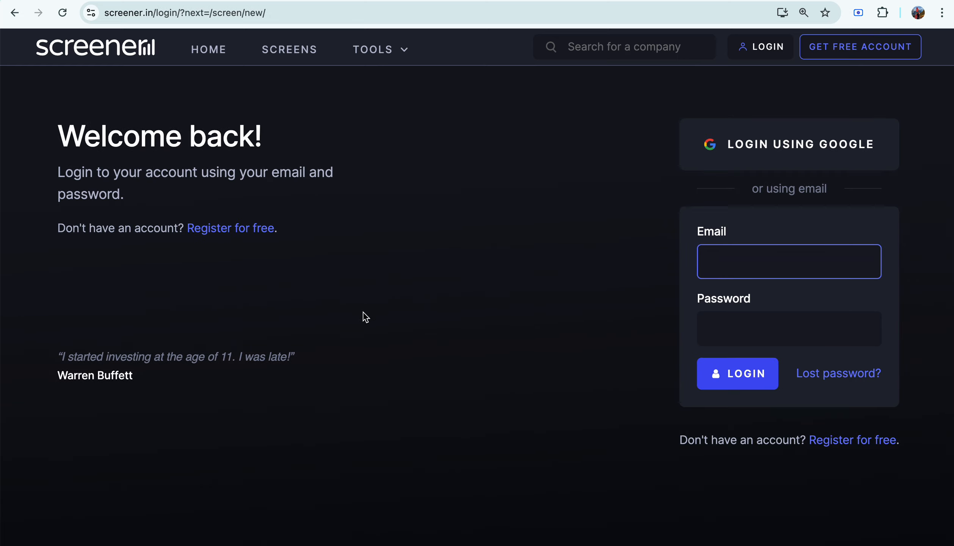
{"action": "left_click", "coordinate": [794, 156]}
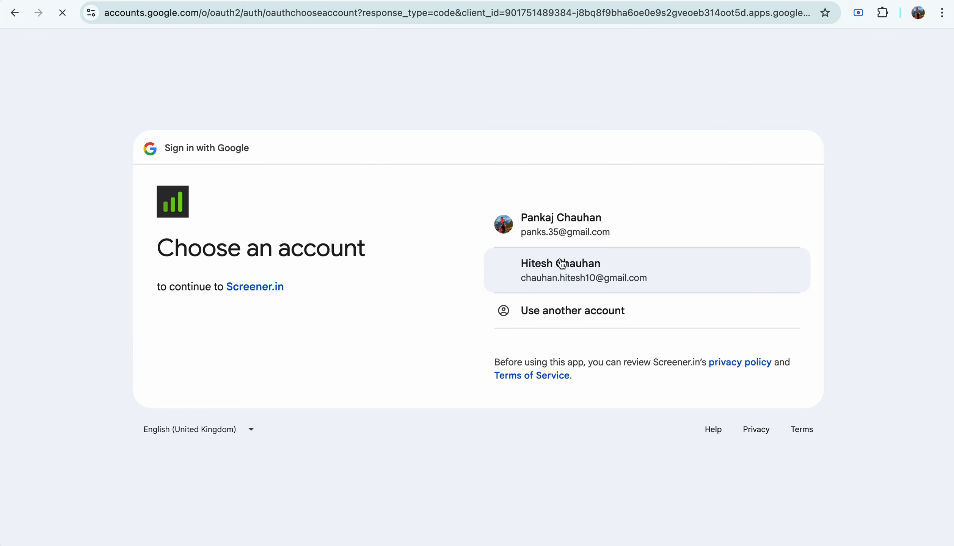
{"action": "left_click", "coordinate": [554, 230]}
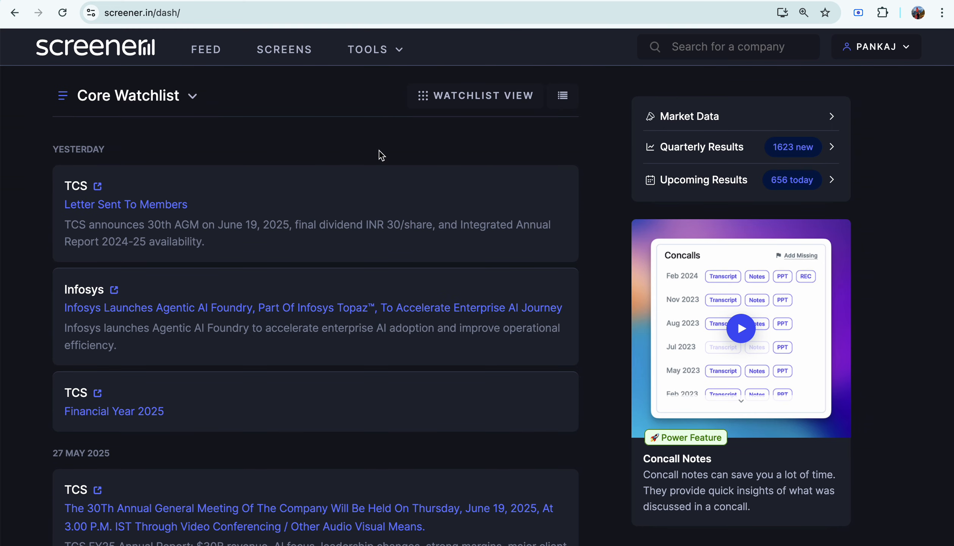
- View the Core Watchlist as a table and browse the company announcements in its feed
{"action": "left_click", "coordinate": [521, 99]}
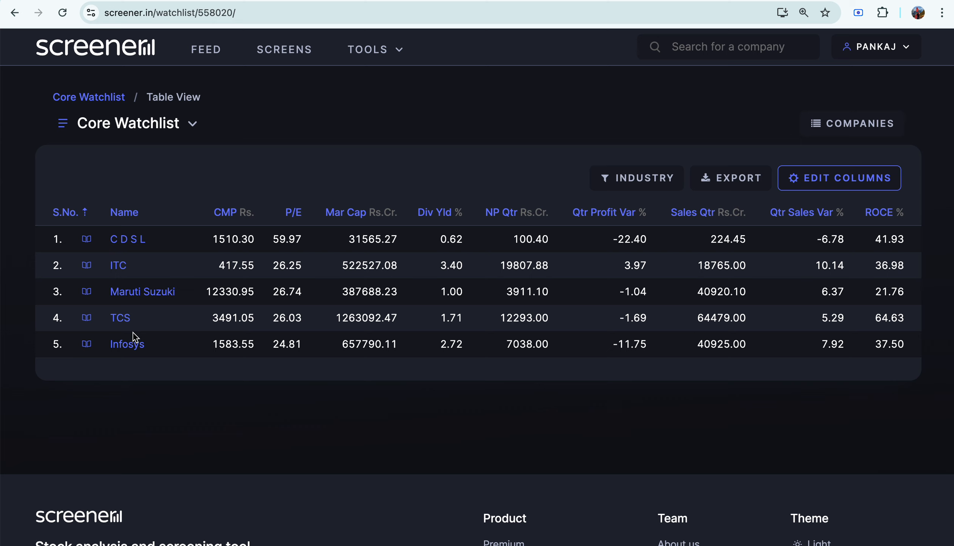
{"action": "left_click", "coordinate": [120, 57]}
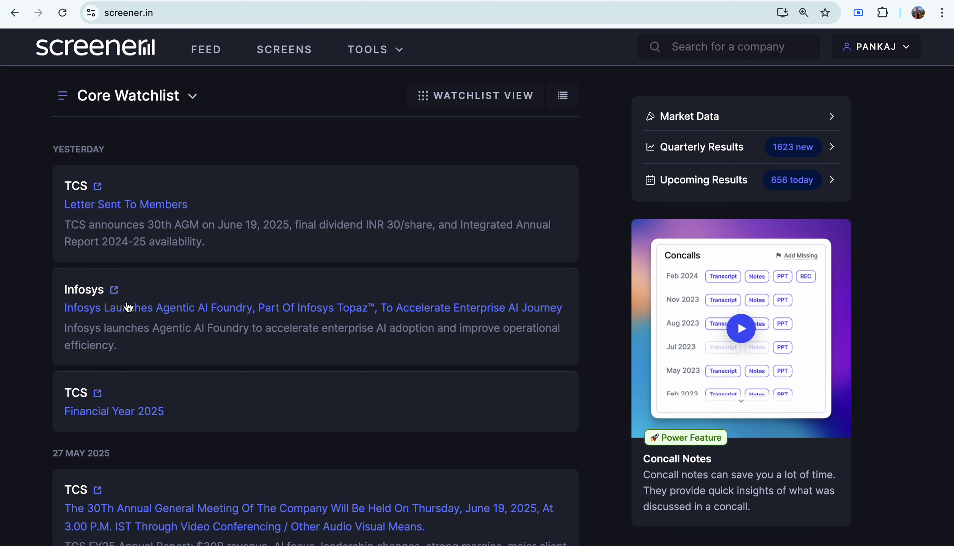
{"action": "scroll", "coordinate": [129, 316], "scroll_direction": "down", "scroll_amount": 2}
{"action": "scroll", "coordinate": [129, 316], "scroll_direction": "down", "scroll_amount": 5}
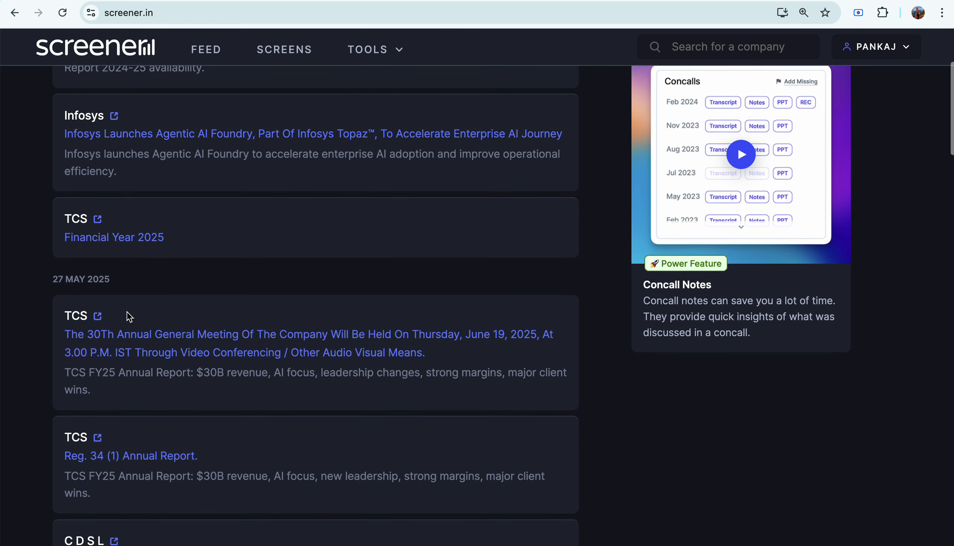
{"action": "scroll", "coordinate": [127, 312], "scroll_direction": "up", "scroll_amount": 6}
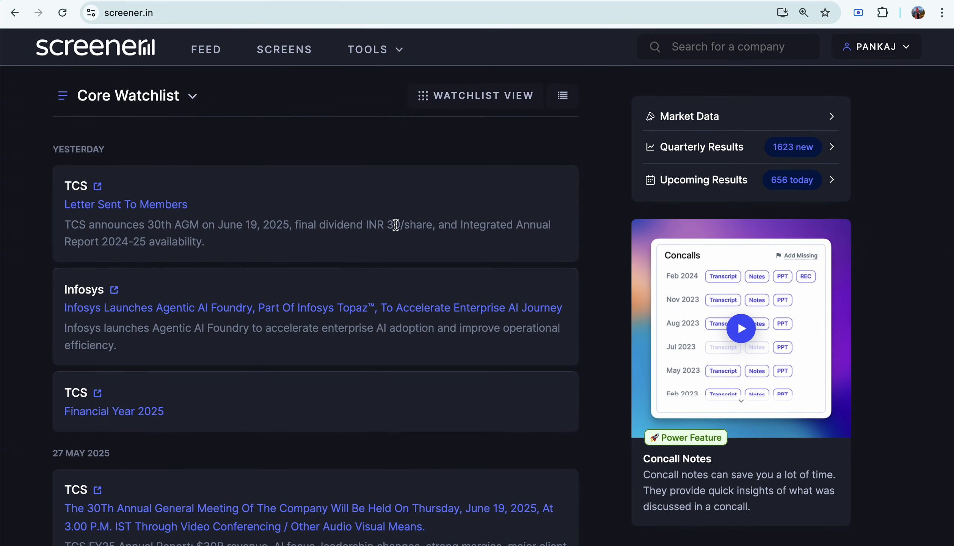
- Create a stock screen and enter the first query condition, Market Capitalization >5000 AND
{"action": "left_click", "coordinate": [399, 55]}
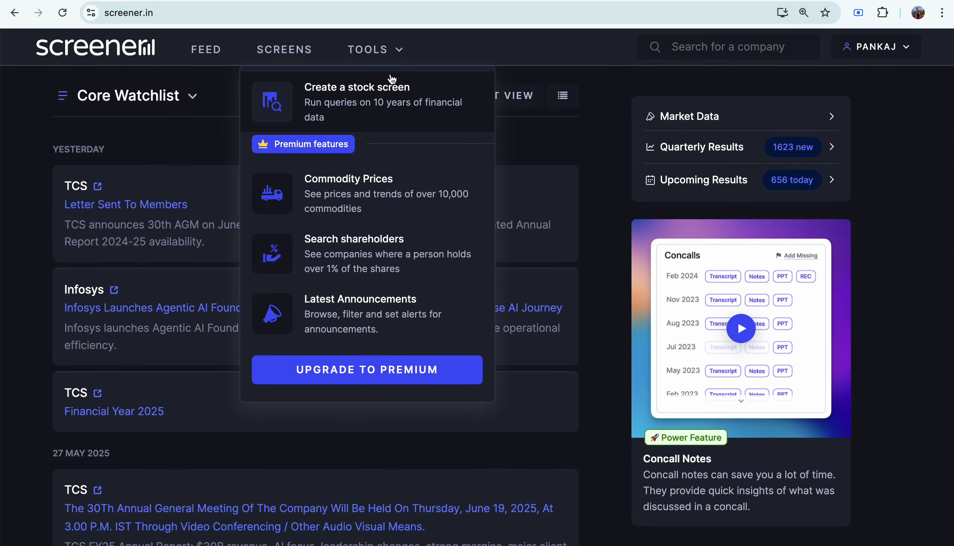
{"action": "left_click", "coordinate": [366, 102]}
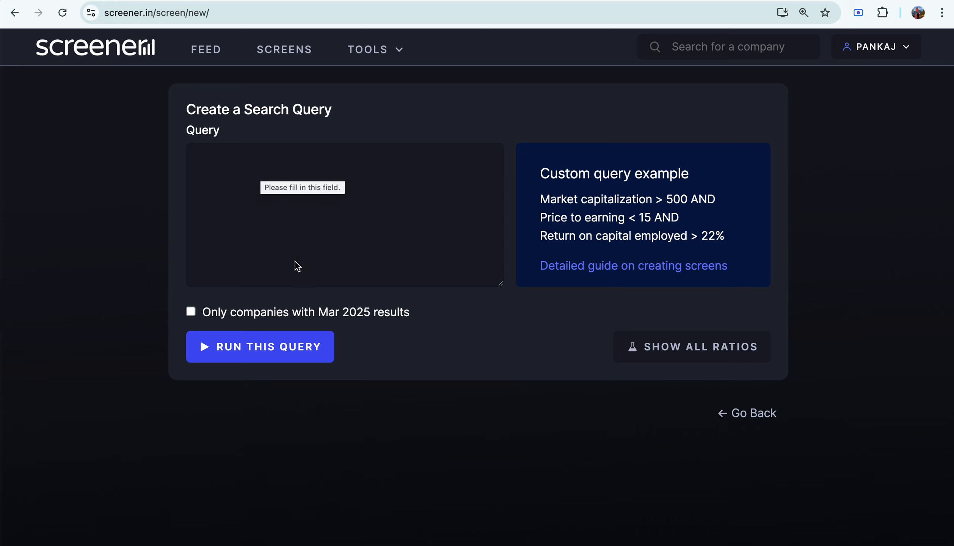
{"action": "left_click", "coordinate": [324, 186]}
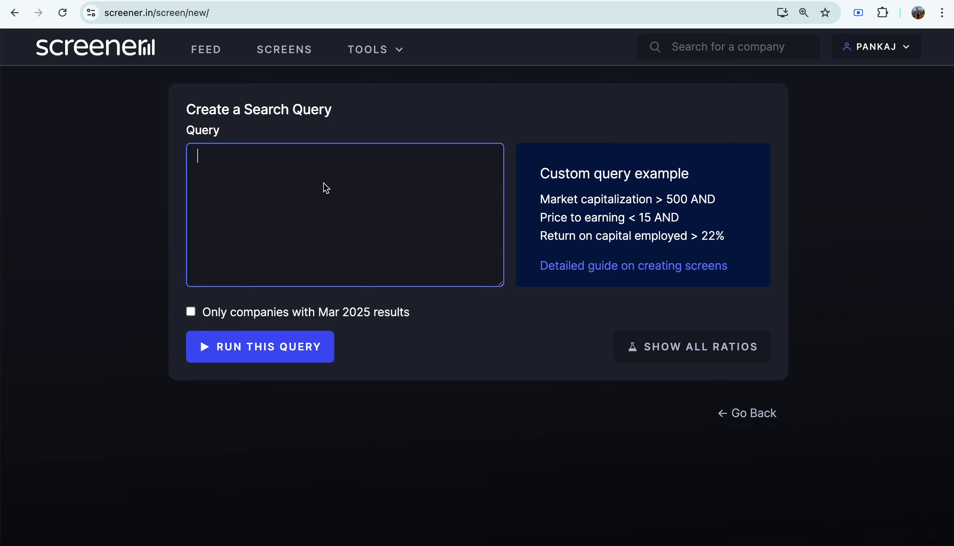
{"action": "type", "text": "marke"}
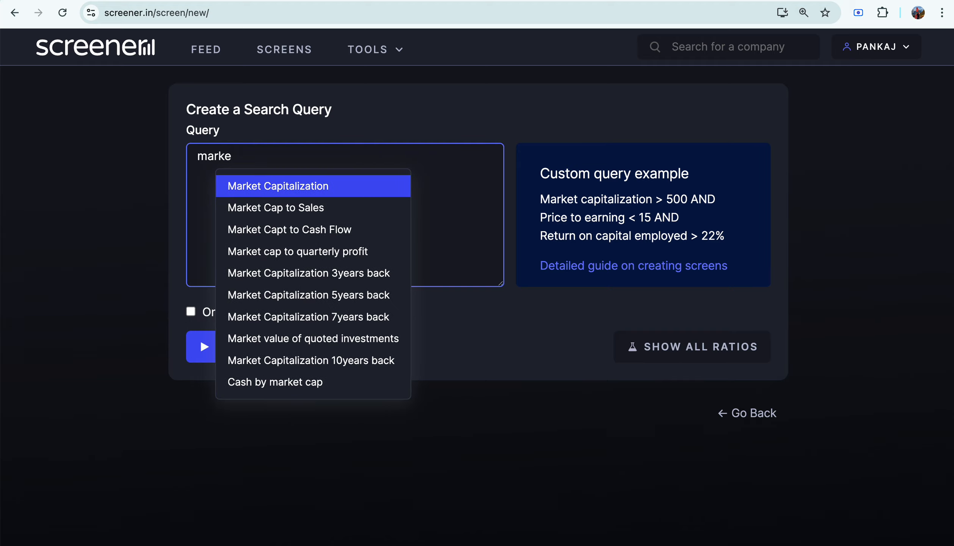
{"action": "key", "text": "Return"}
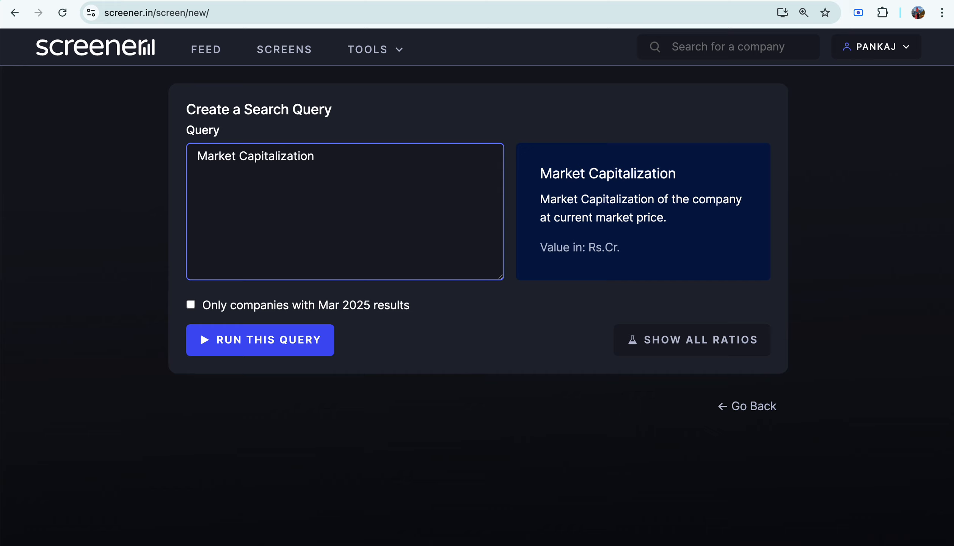
{"action": "type", "text": ">5000 and"}
{"action": "key", "text": "Return"}
- Add the second condition Market Capitalization < 10000 and run the query
{"action": "type", "text": "mark"}
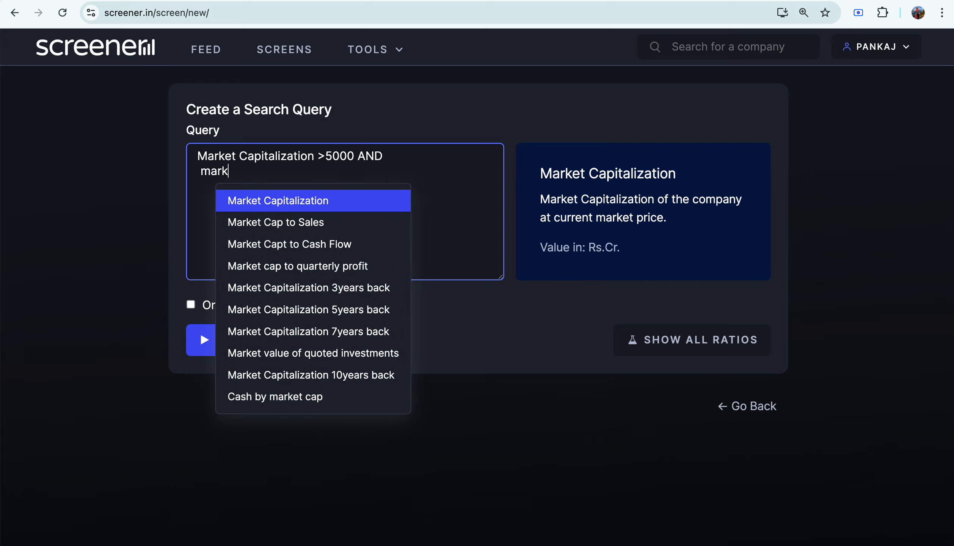
{"action": "key", "text": "Return"}
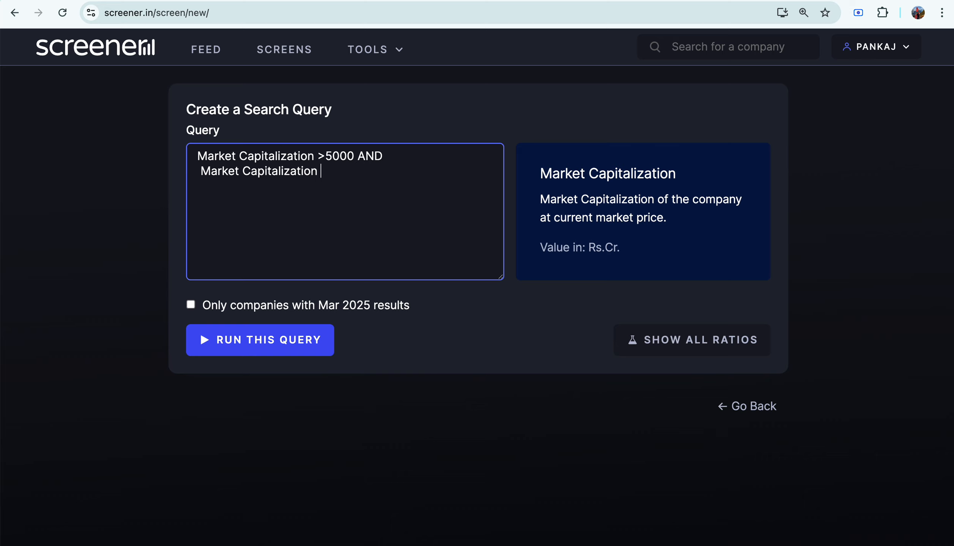
{"action": "type", "text": "< 10000"}
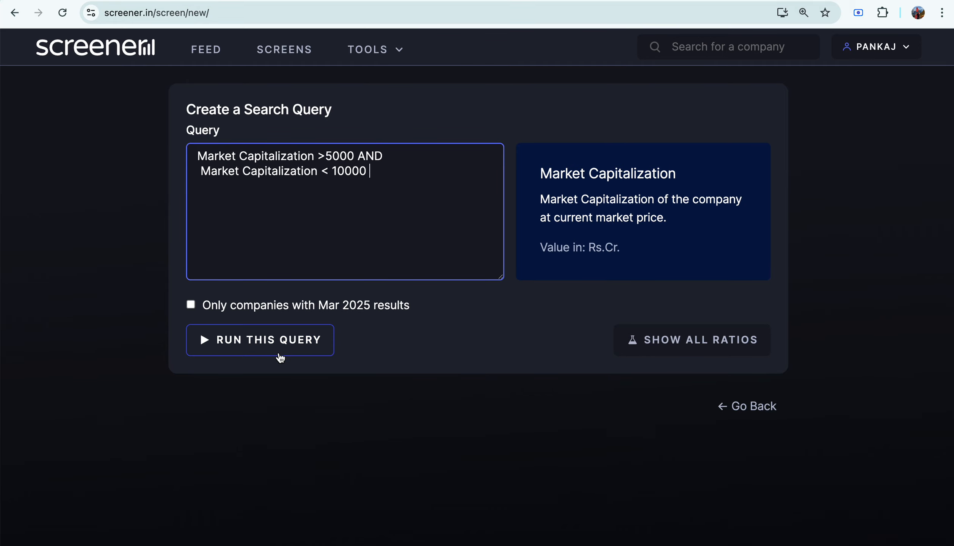
{"action": "left_click", "coordinate": [279, 354]}
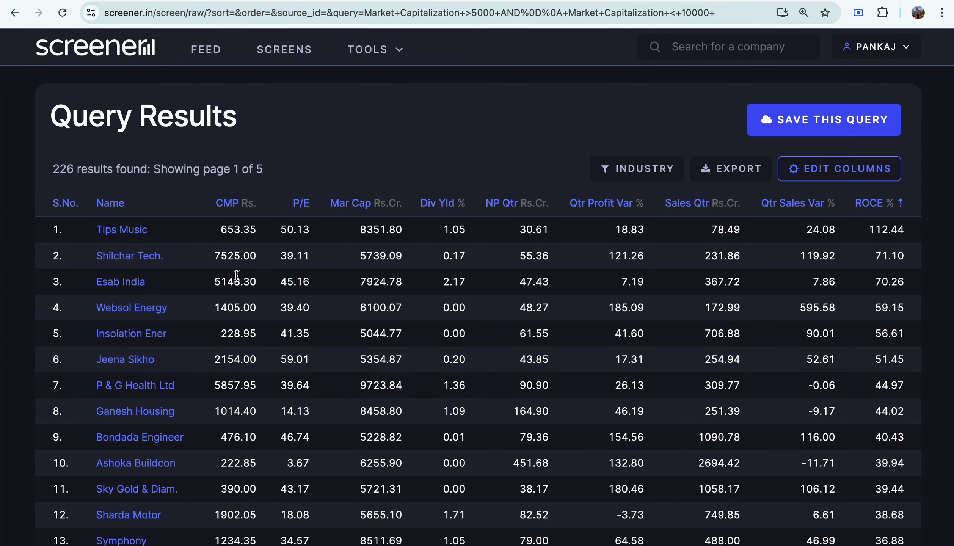
- Examine the query results, checking the number of matches and the listed companies with their figures
{"action": "triple_click", "coordinate": [60, 172]}
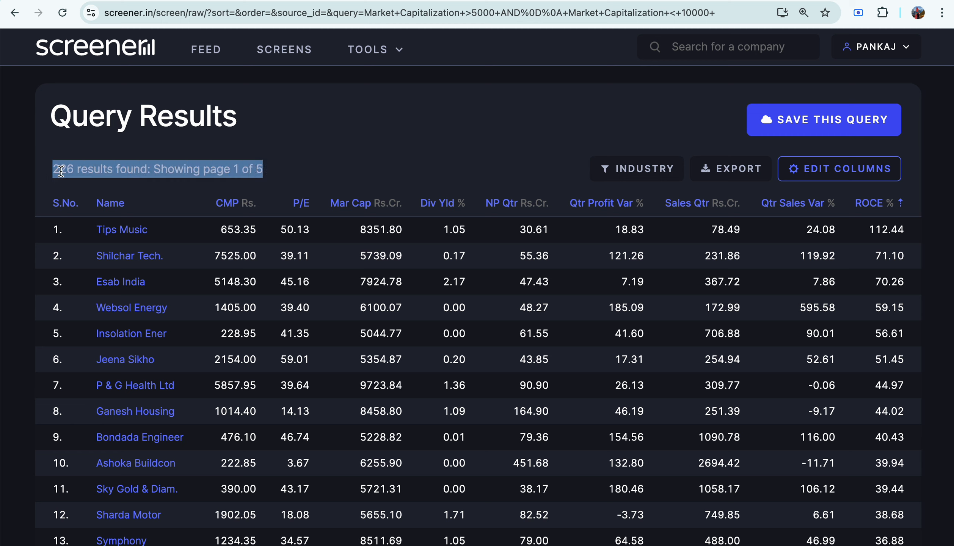
{"action": "left_click", "coordinate": [95, 168]}
{"action": "scroll", "coordinate": [98, 169], "scroll_direction": "down", "scroll_amount": 1}
{"action": "scroll", "coordinate": [99, 169], "scroll_direction": "down", "scroll_amount": 1}
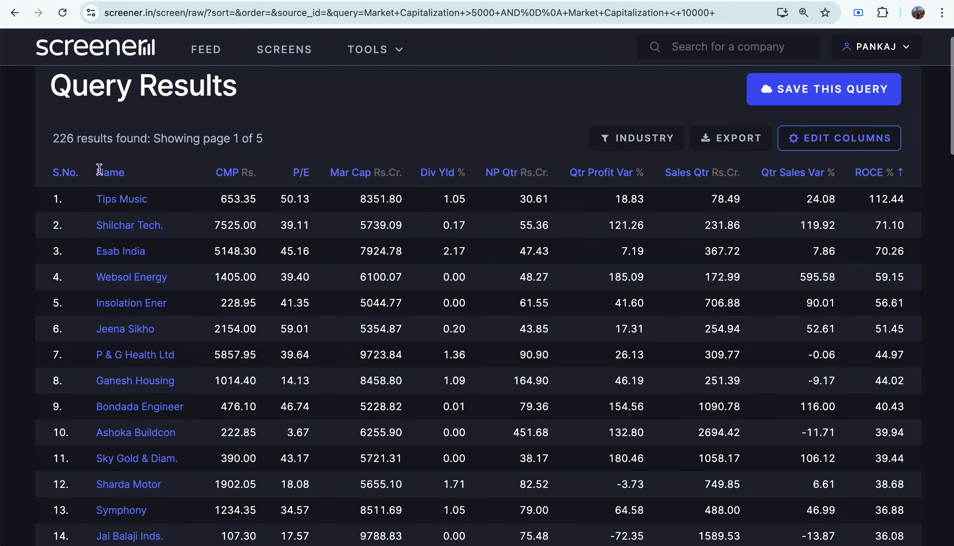
{"action": "scroll", "coordinate": [101, 172], "scroll_direction": "down", "scroll_amount": 2}
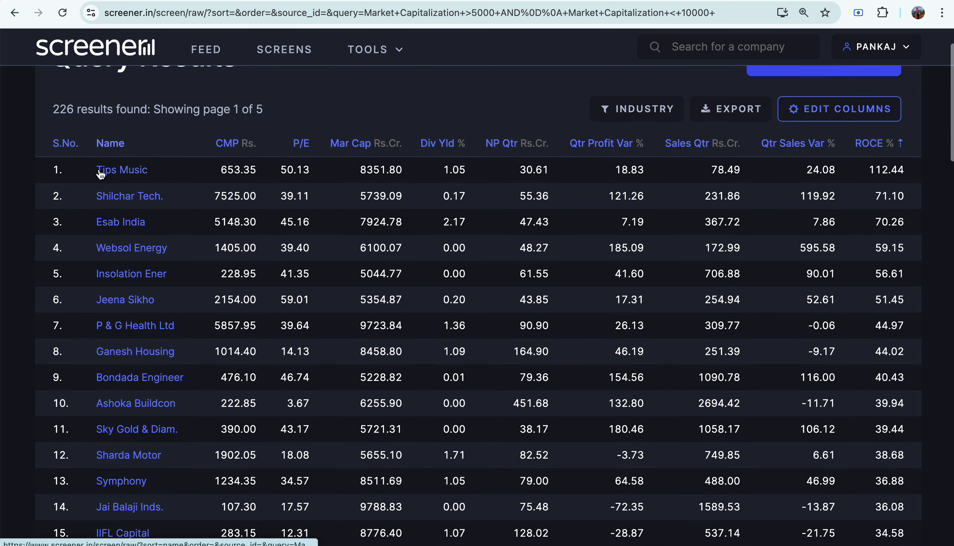
- Browse further down the listed companies and view the column management options for the results, leaving the columns as they are
{"action": "scroll", "coordinate": [145, 334], "scroll_direction": "down", "scroll_amount": 4}
{"action": "scroll", "coordinate": [145, 336], "scroll_direction": "down", "scroll_amount": 2}
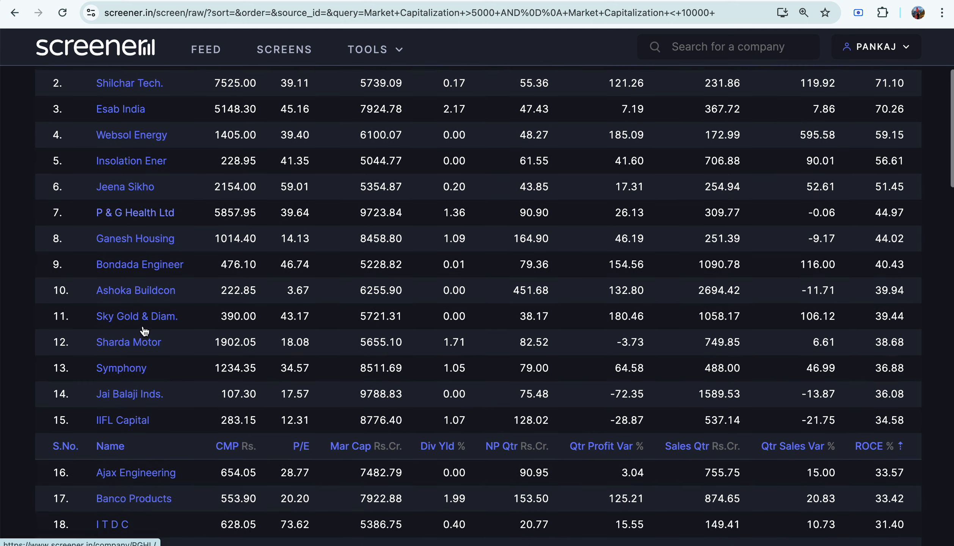
{"action": "scroll", "coordinate": [144, 331], "scroll_direction": "down", "scroll_amount": 9}
{"action": "scroll", "coordinate": [146, 331], "scroll_direction": "up", "scroll_amount": 20}
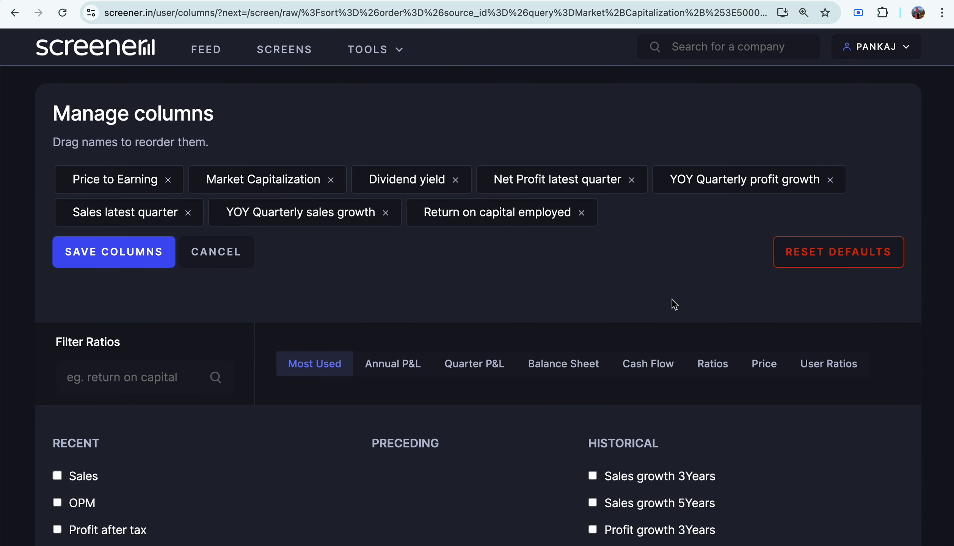
{"action": "scroll", "coordinate": [672, 300], "scroll_direction": "down", "scroll_amount": 3}
{"action": "scroll", "coordinate": [671, 300], "scroll_direction": "up", "scroll_amount": 3}
{"action": "left_click", "coordinate": [232, 250]}
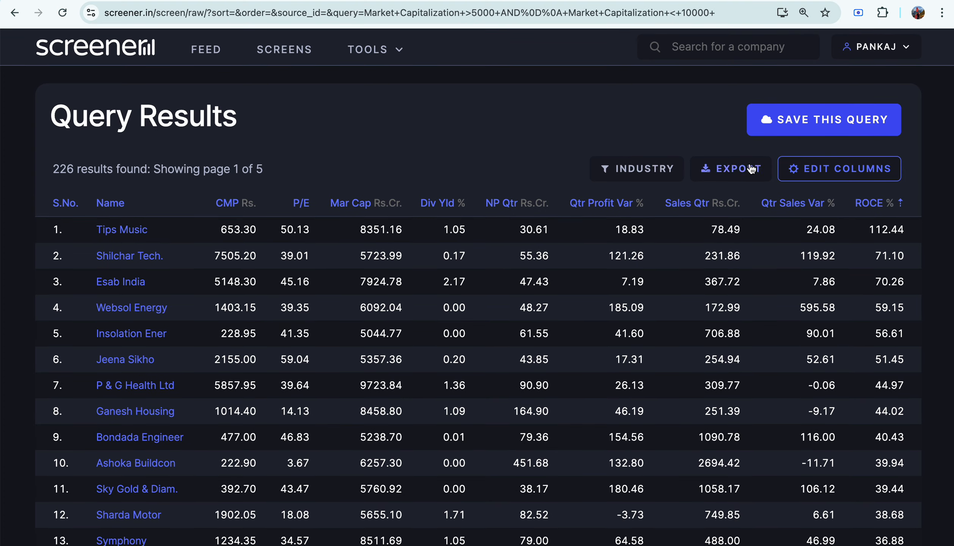
- Start saving the market capitalization query and name it Query 1
{"action": "left_click", "coordinate": [843, 126]}
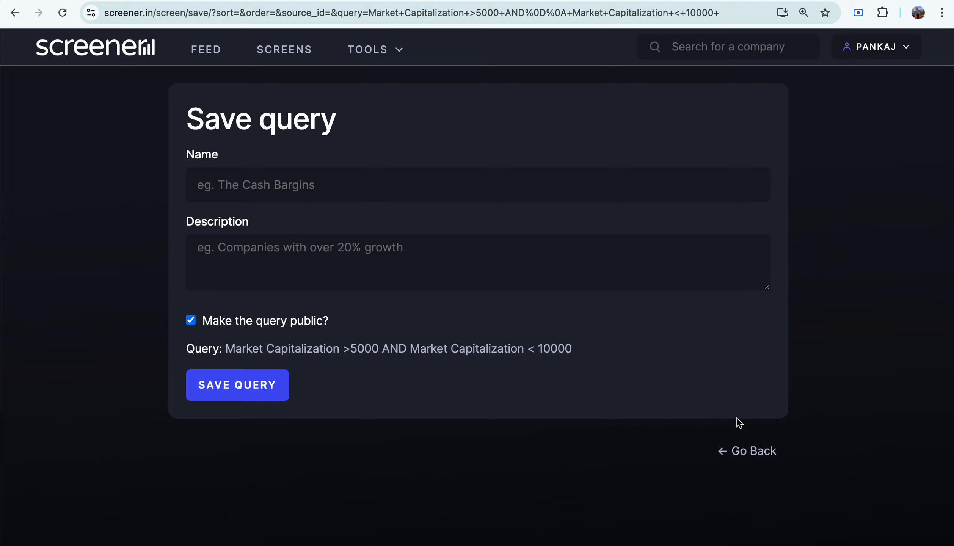
{"action": "left_click", "coordinate": [257, 182]}
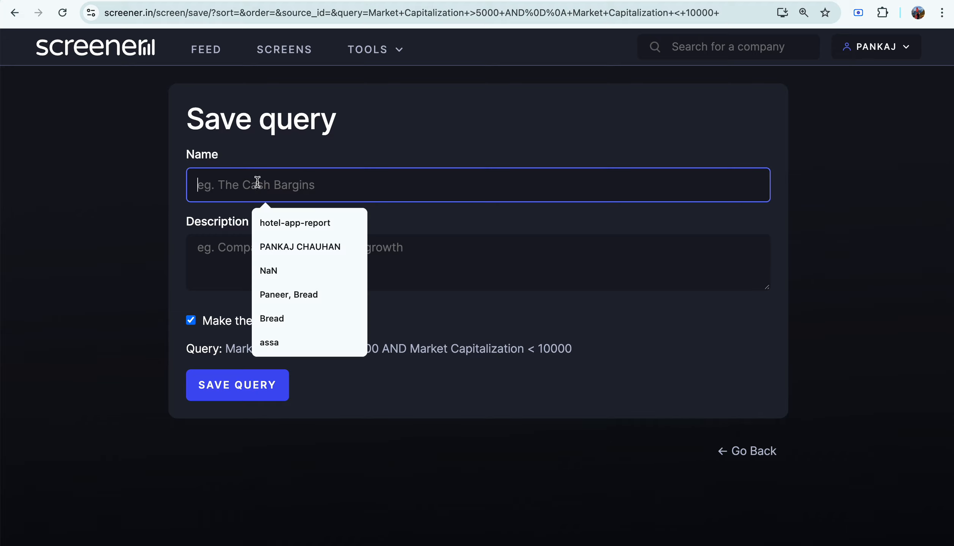
{"action": "left_click", "coordinate": [485, 253]}
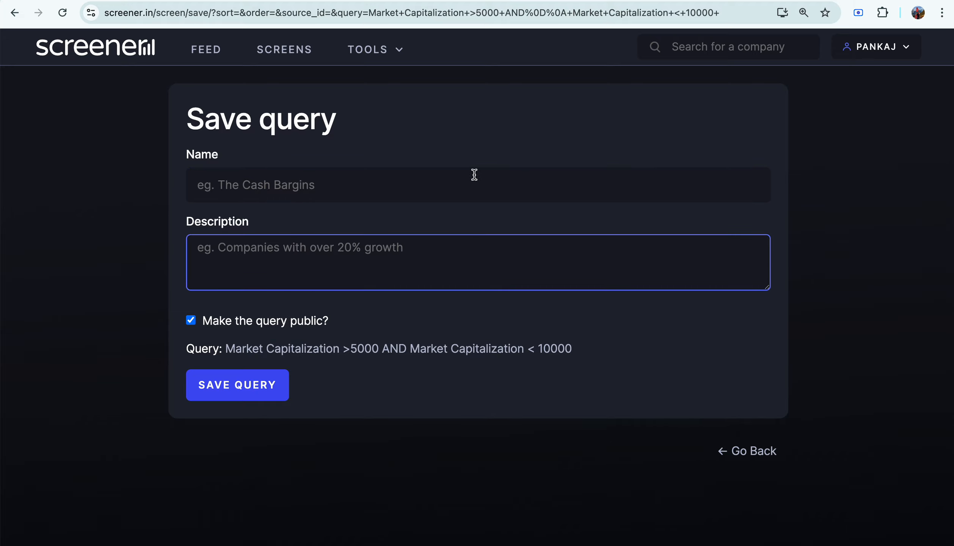
{"action": "left_click", "coordinate": [432, 184]}
{"action": "type", "text": "Query 1"}
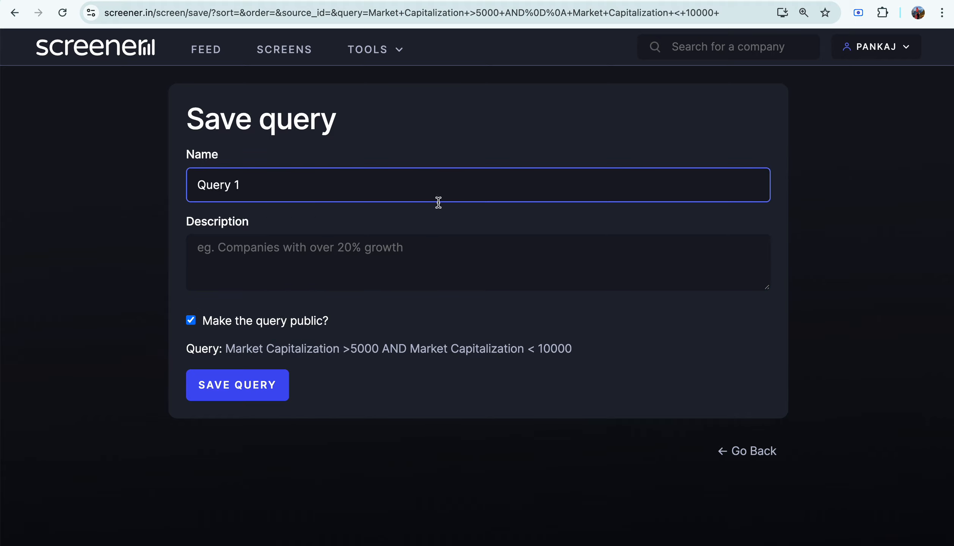
- Enter the description "stocks in mid of 5k -10k" and save the query as a public screen
{"action": "left_click", "coordinate": [460, 261]}
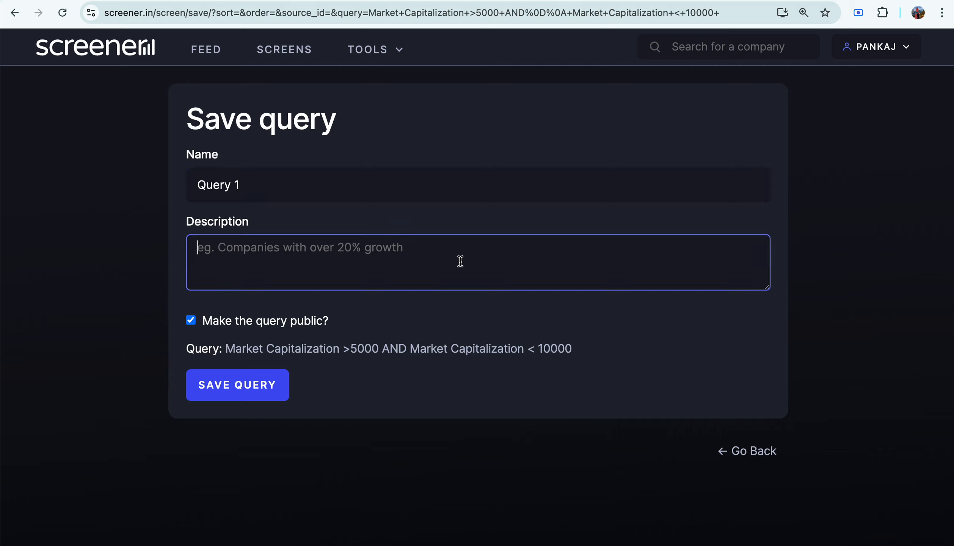
{"action": "type", "text": "stocks "}
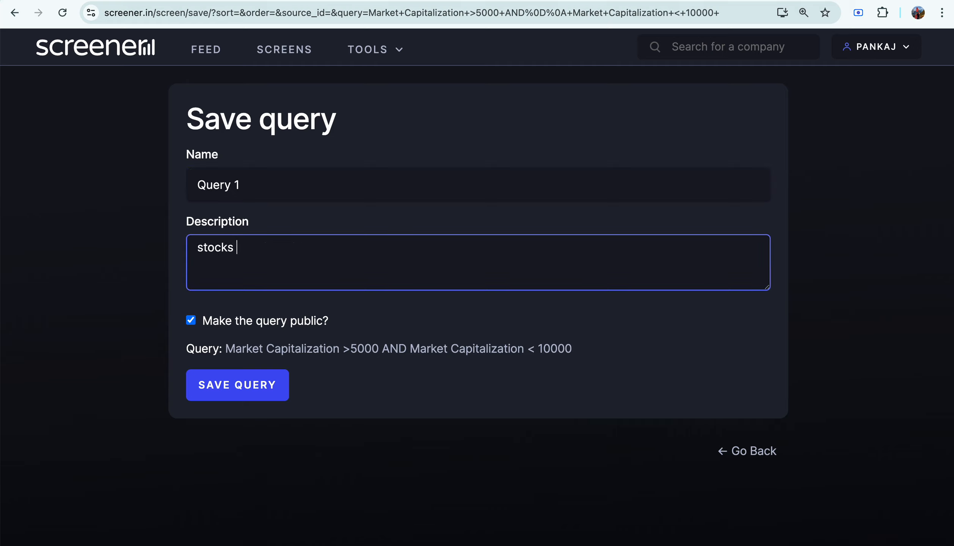
{"action": "type", "text": "in mid of 10"}
{"action": "type", "text": "5"}
{"action": "type", "text": "k"}
{"action": "type", "text": " -10k"}
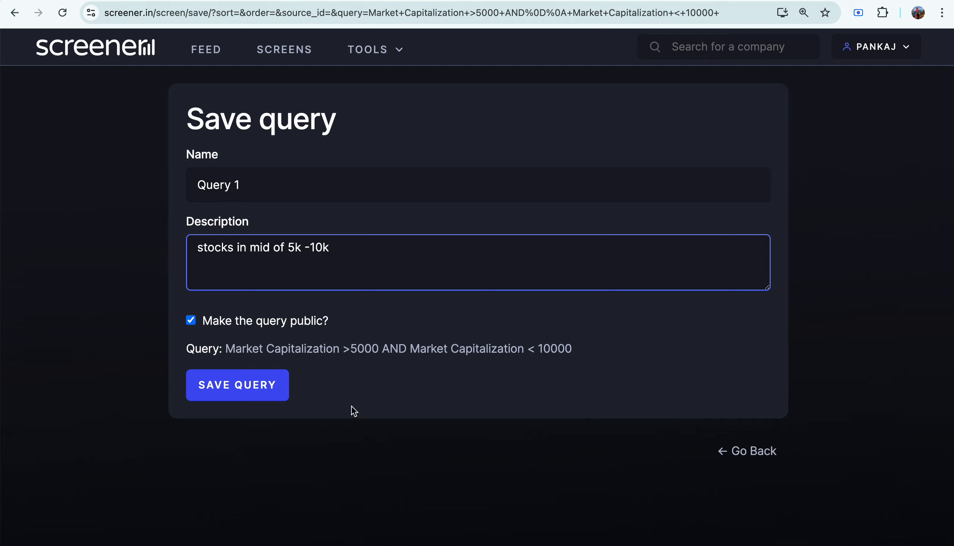
{"action": "left_click", "coordinate": [277, 387]}
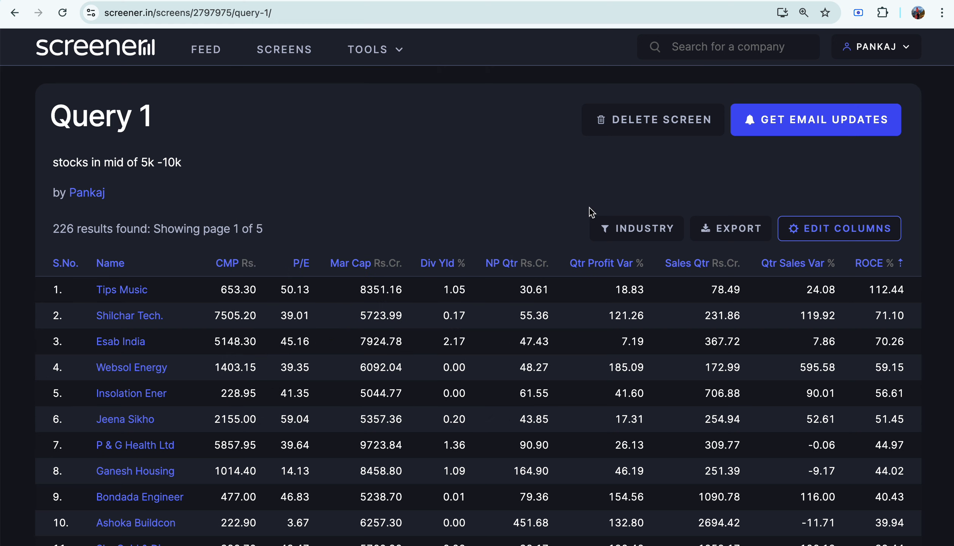
- Look over the saved Query 1 screen and return to the search query form holding the two market capitalization conditions
{"action": "scroll", "coordinate": [512, 216], "scroll_direction": "down", "scroll_amount": 3}
{"action": "scroll", "coordinate": [513, 218], "scroll_direction": "up", "scroll_amount": 3}
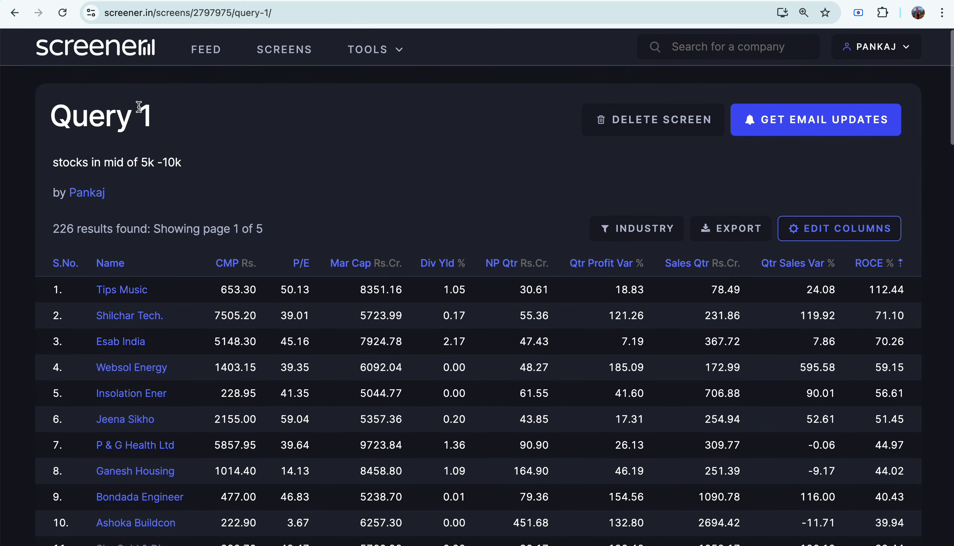
{"action": "left_click", "coordinate": [14, 13]}
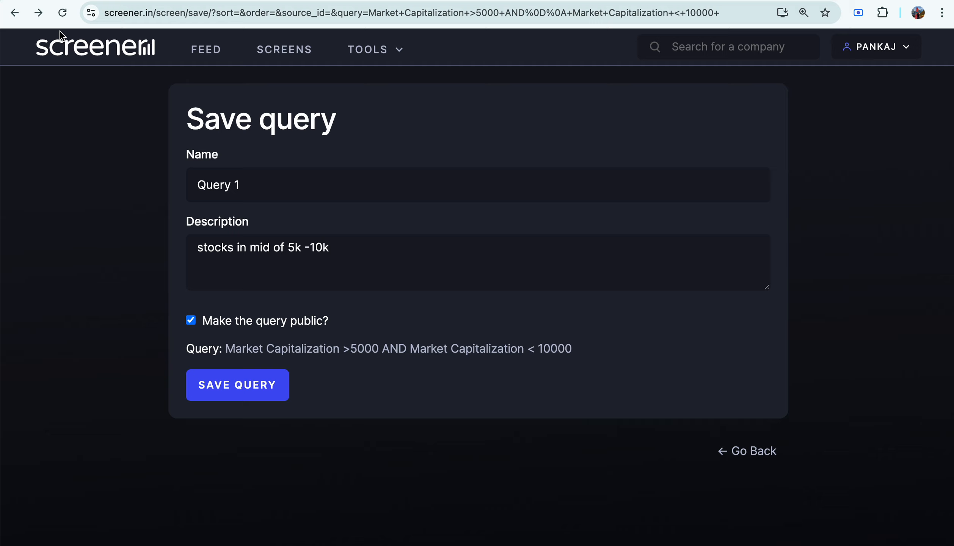
{"action": "left_click", "coordinate": [14, 12]}
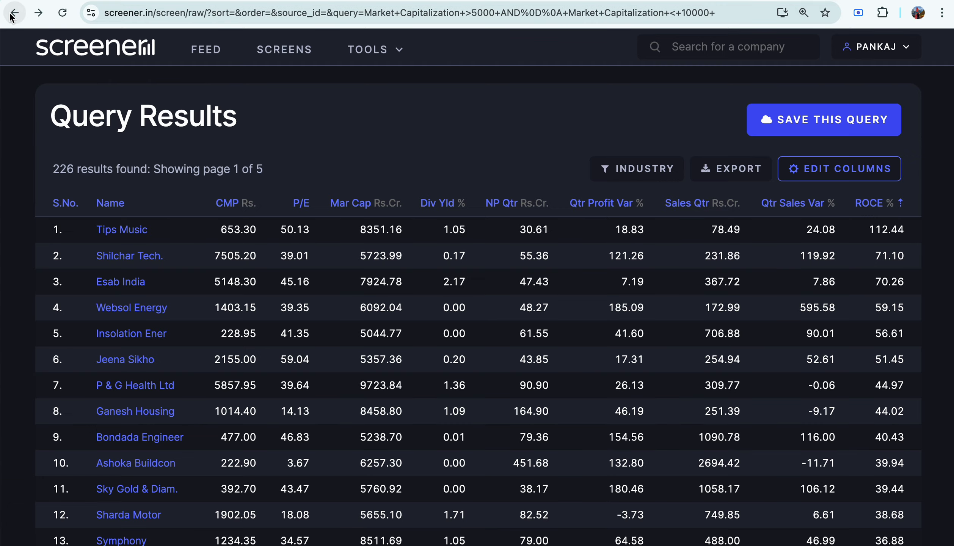
{"action": "left_click", "coordinate": [15, 13]}
{"action": "left_click", "coordinate": [14, 12]}
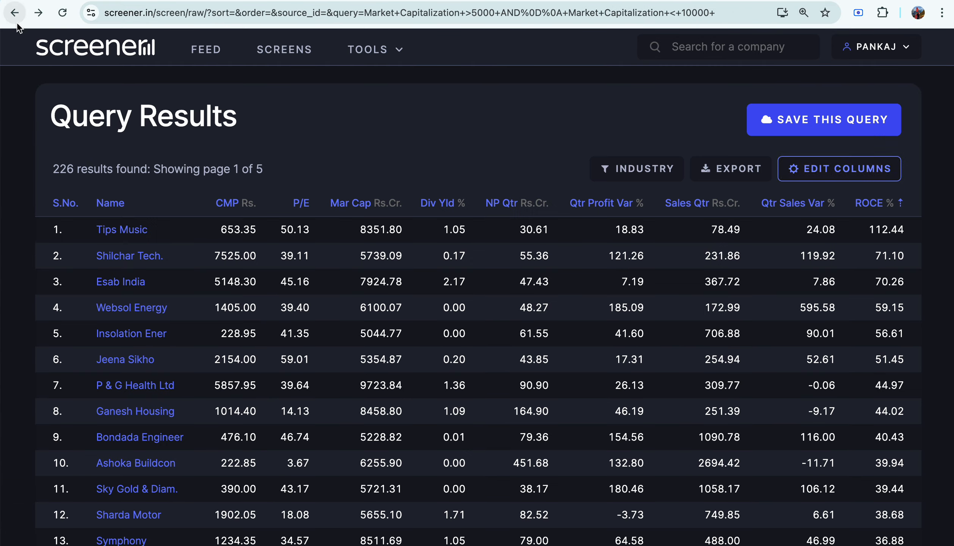
{"action": "left_click", "coordinate": [15, 12]}
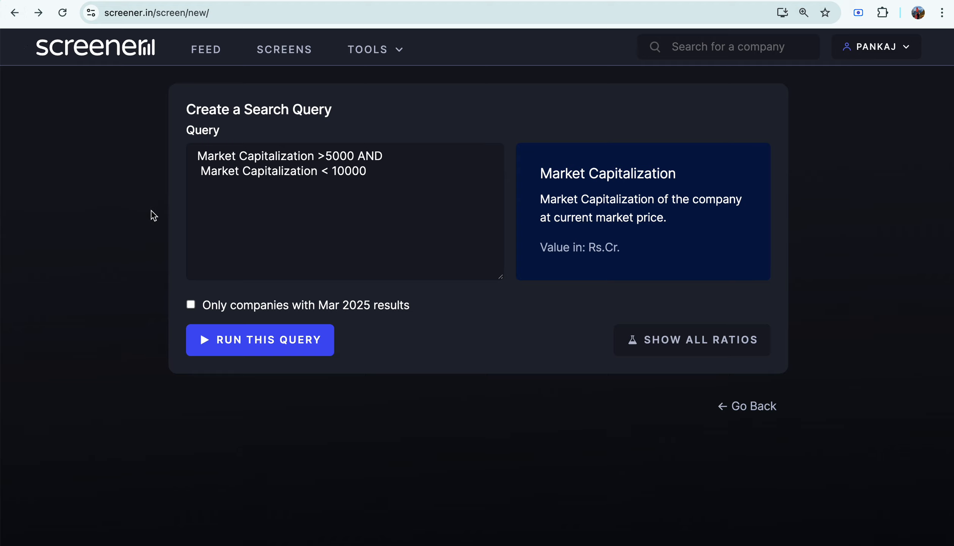
- Extend the query with AND and a third condition, Dividend yield > 2%, and run it
{"action": "left_click", "coordinate": [419, 197]}
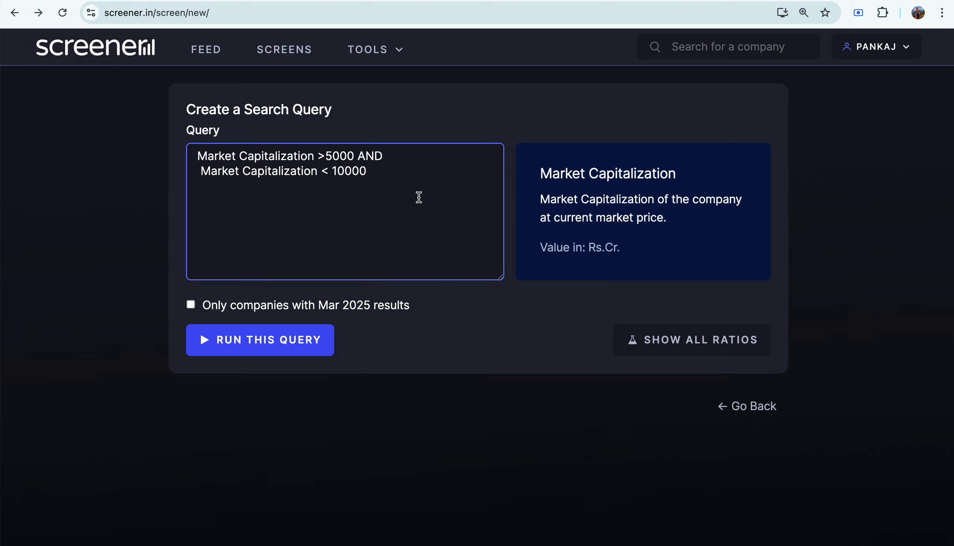
{"action": "type", "text": "AND"}
{"action": "key", "text": "Return"}
{"action": "type", "text": "divi"}
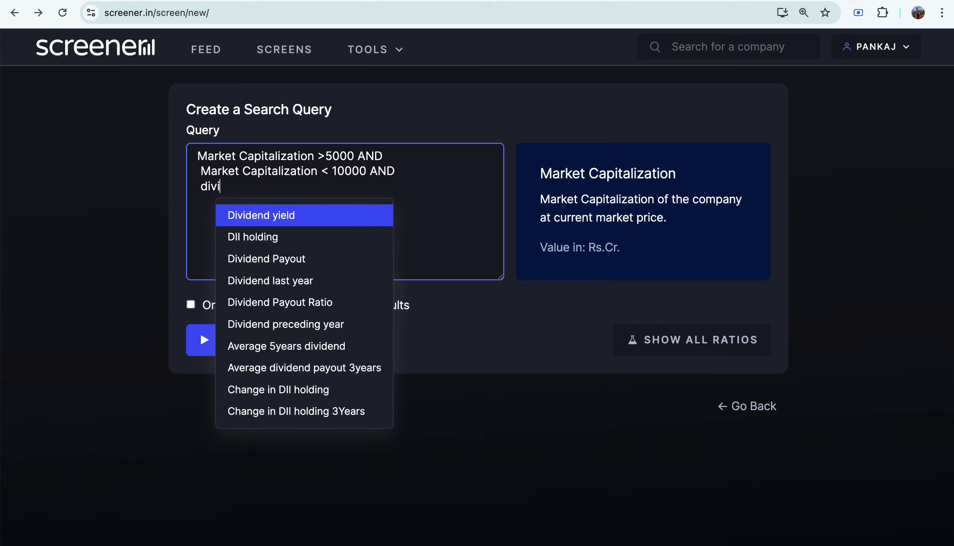
{"action": "key", "text": "Return"}
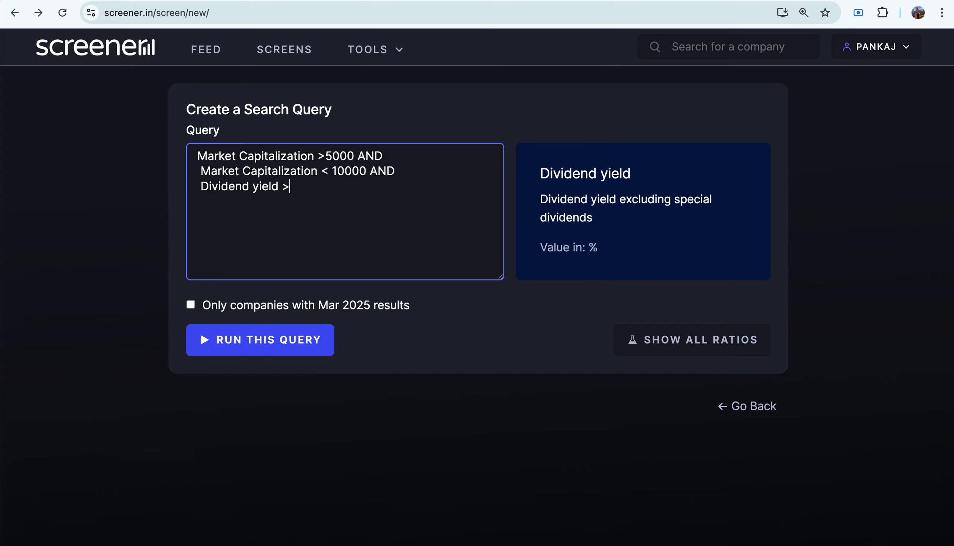
{"action": "type", "text": "> 2%"}
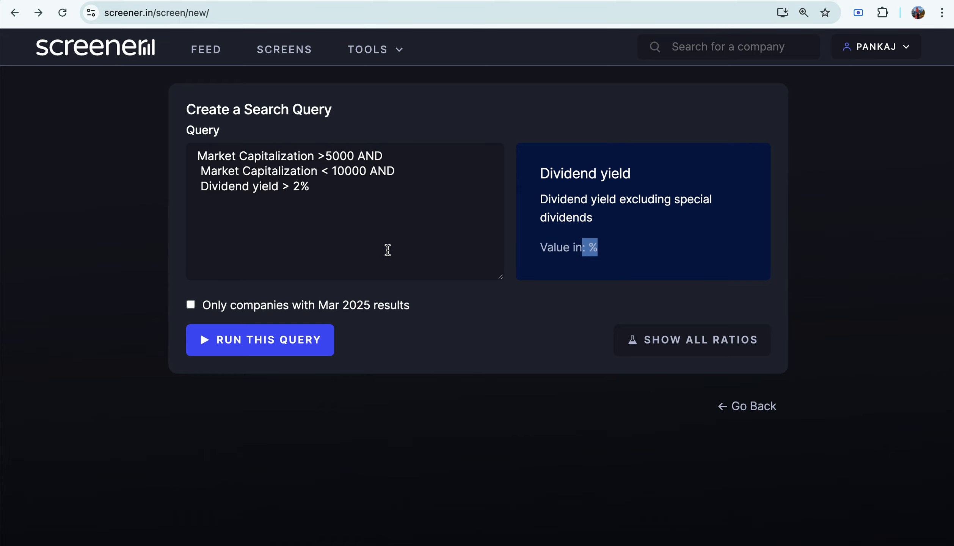
{"action": "left_click", "coordinate": [294, 341]}
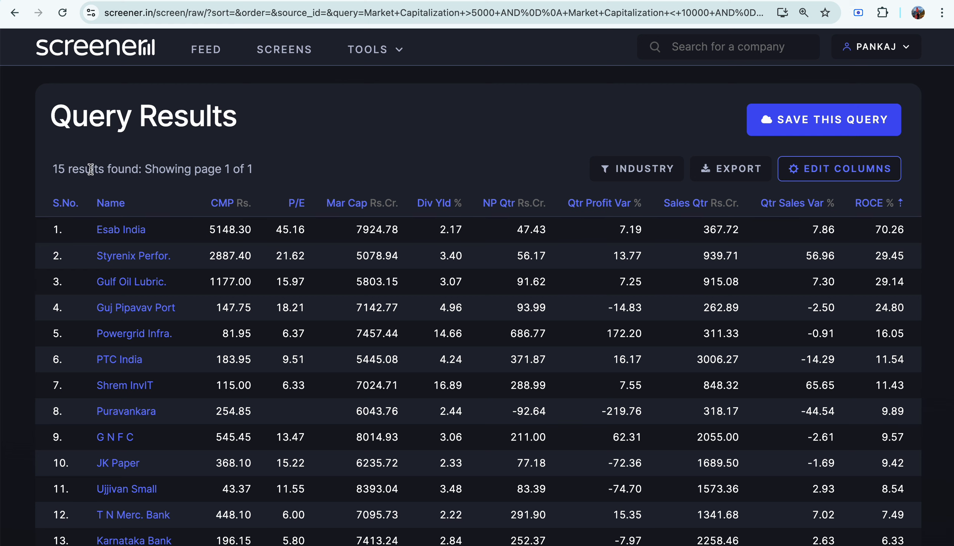
- Look through the companies matching the extended query and sort them by dividend yield, highest first
{"action": "scroll", "coordinate": [292, 148], "scroll_direction": "down", "scroll_amount": 1}
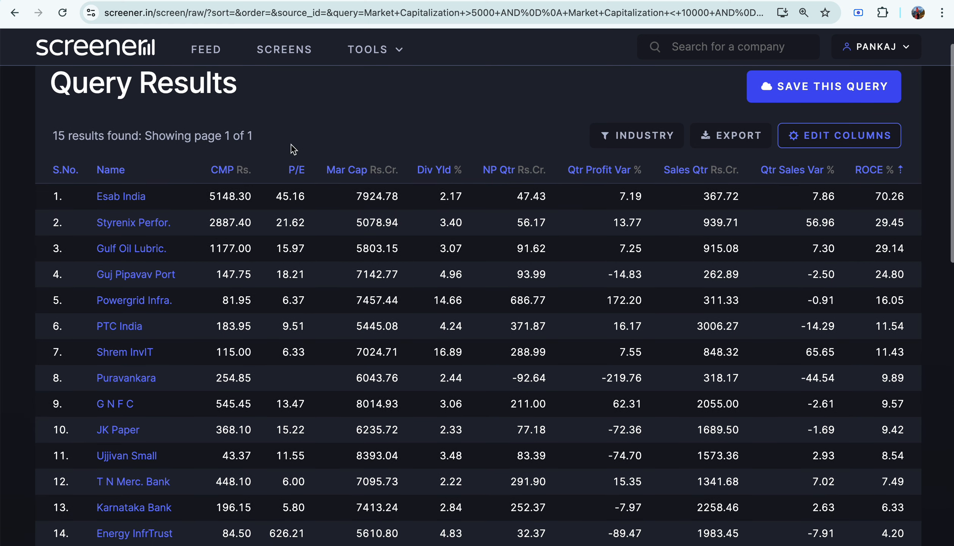
{"action": "scroll", "coordinate": [293, 148], "scroll_direction": "down", "scroll_amount": 2}
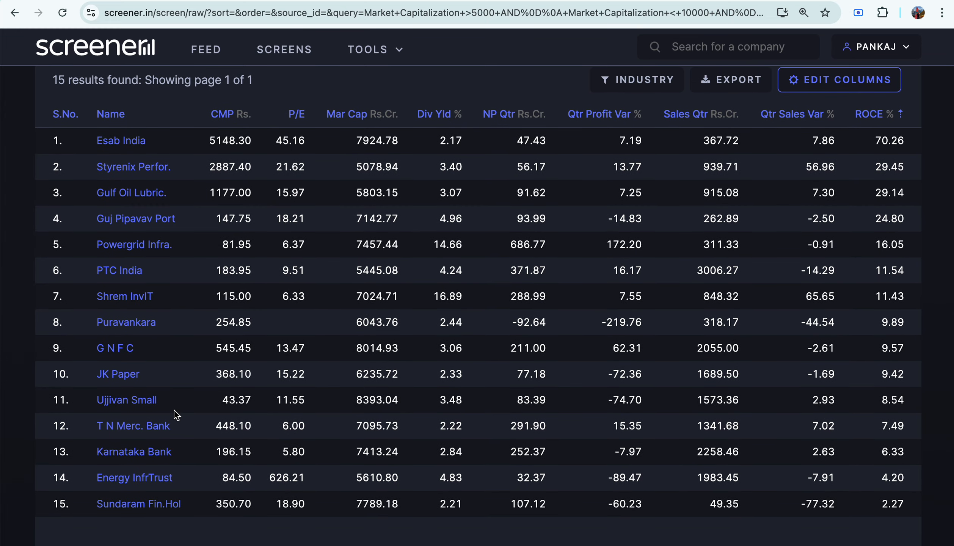
{"action": "scroll", "coordinate": [226, 276], "scroll_direction": "up", "scroll_amount": 3}
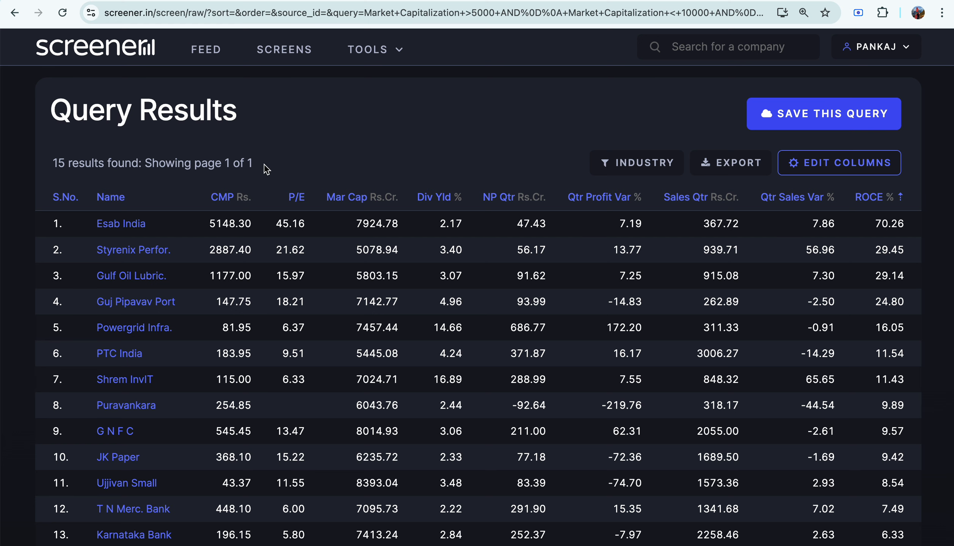
{"action": "scroll", "coordinate": [266, 169], "scroll_direction": "down", "scroll_amount": 2}
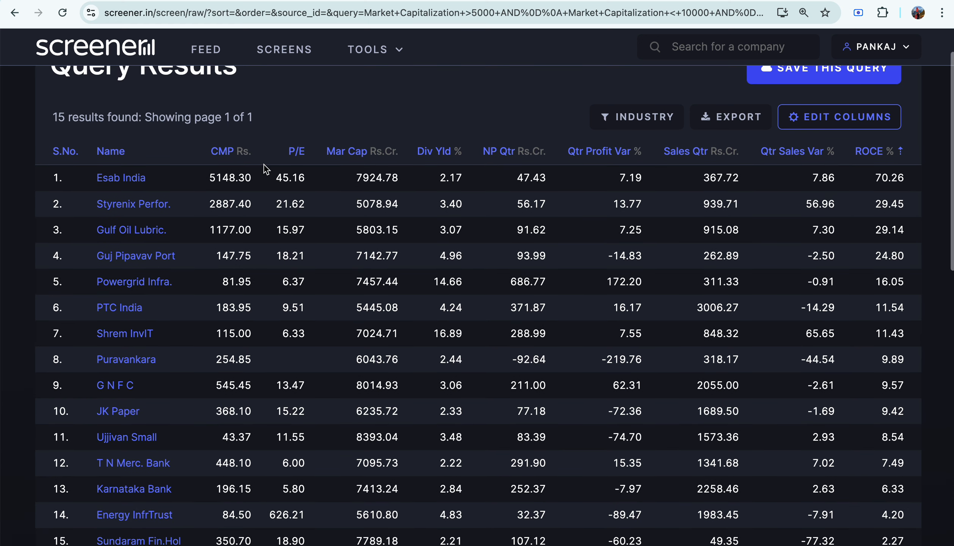
{"action": "scroll", "coordinate": [267, 169], "scroll_direction": "up", "scroll_amount": 2}
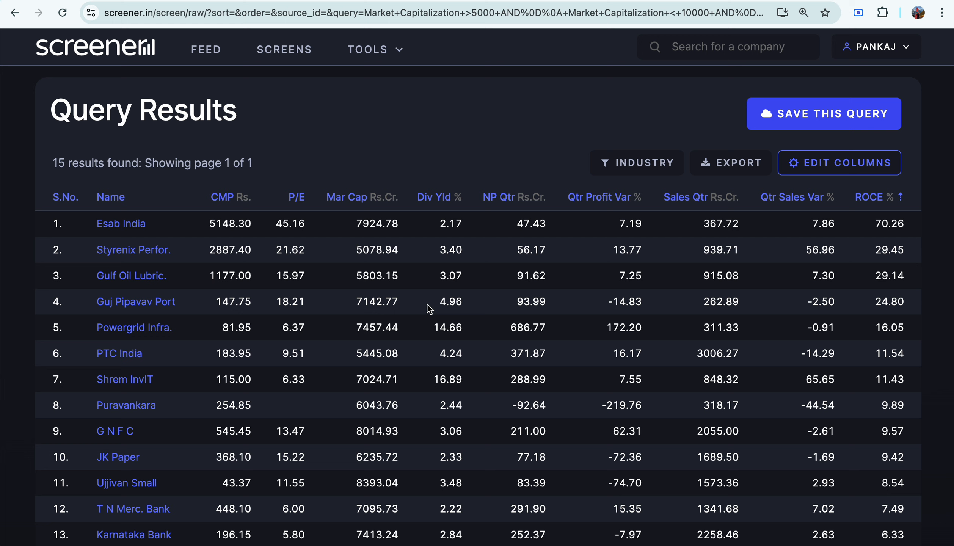
{"action": "left_click", "coordinate": [443, 201]}
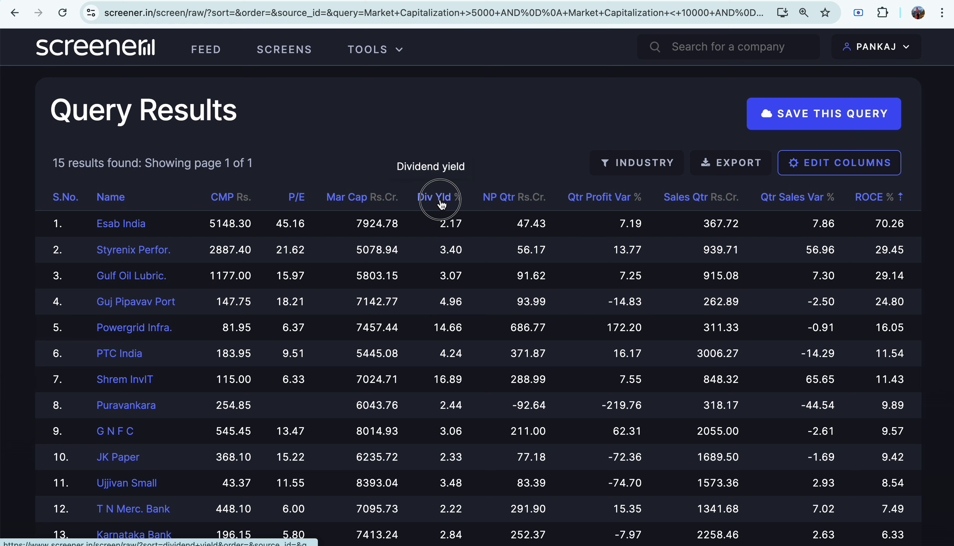
{"action": "scroll", "coordinate": [470, 255], "scroll_direction": "down", "scroll_amount": 1}
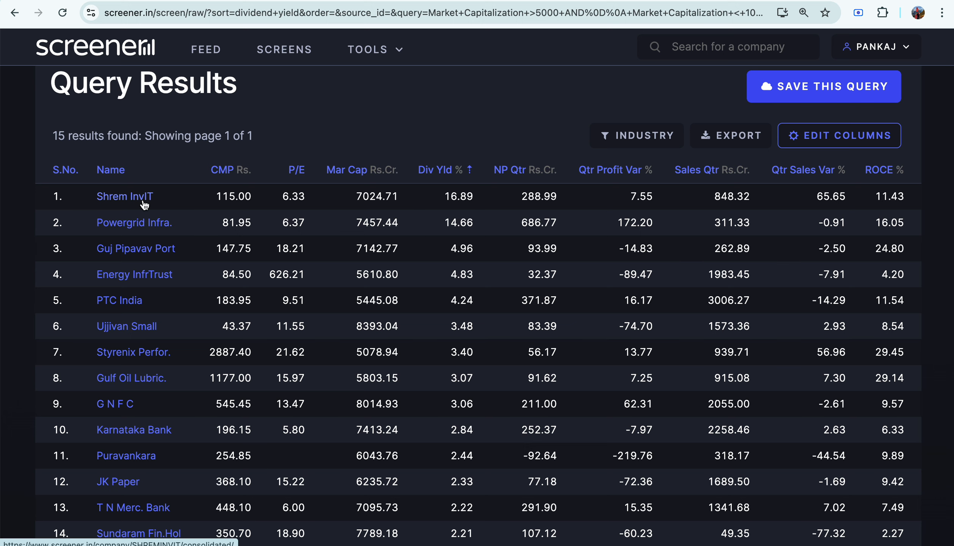
- Open the Shrem InvIT company page and review its key ratios, price chart, pros and cons, peer comparison, quarterly results and profit and loss
{"action": "left_click", "coordinate": [130, 199]}
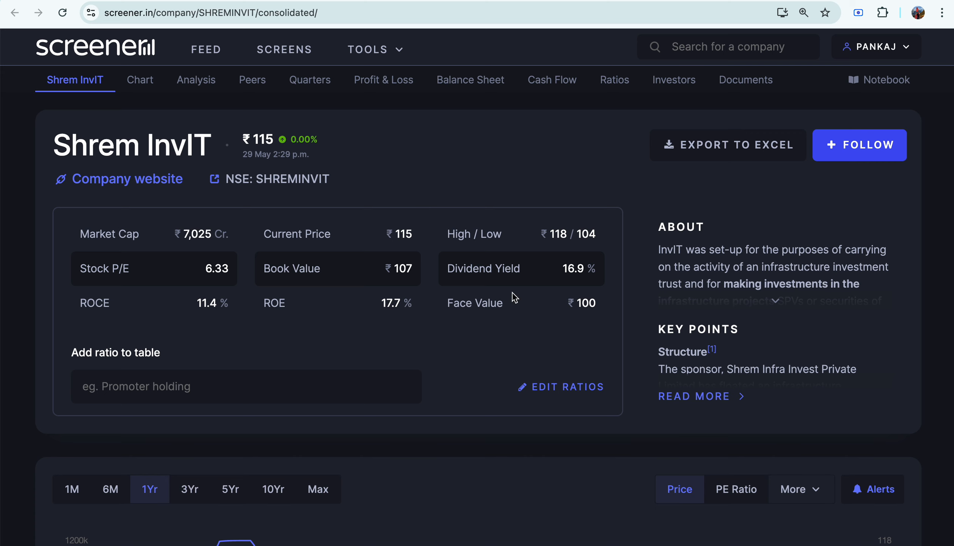
{"action": "scroll", "coordinate": [512, 294], "scroll_direction": "down", "scroll_amount": 10}
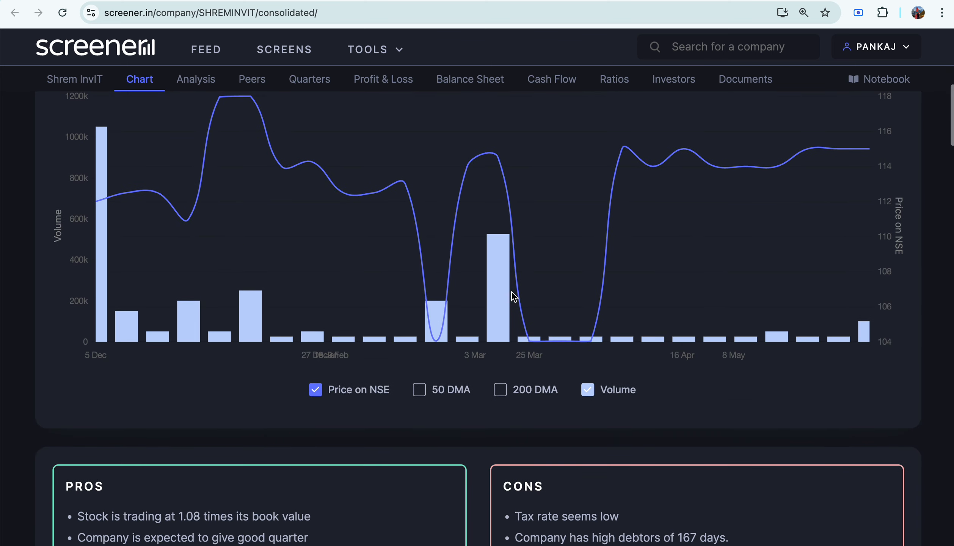
{"action": "scroll", "coordinate": [511, 293], "scroll_direction": "down", "scroll_amount": 5}
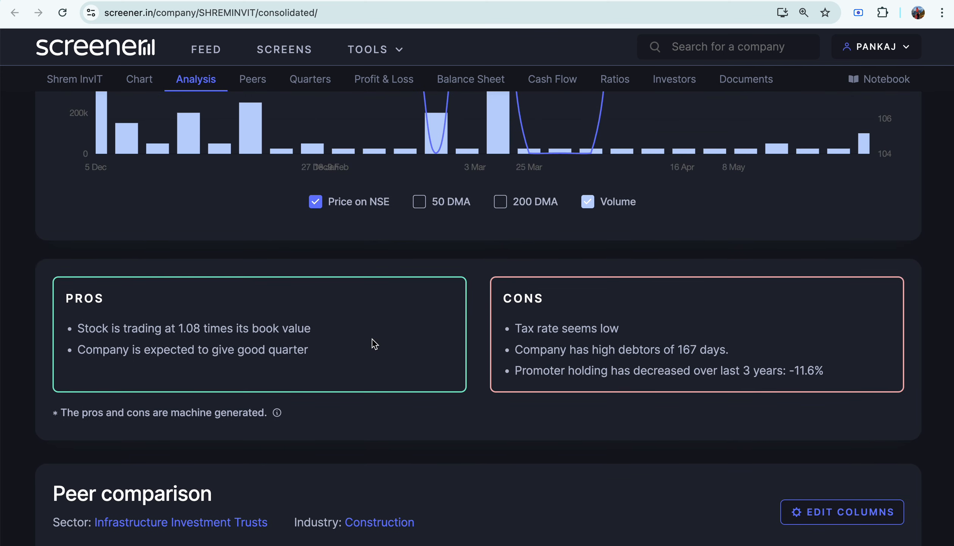
{"action": "scroll", "coordinate": [501, 359], "scroll_direction": "down", "scroll_amount": 10}
{"action": "scroll", "coordinate": [500, 357], "scroll_direction": "up", "scroll_amount": 1}
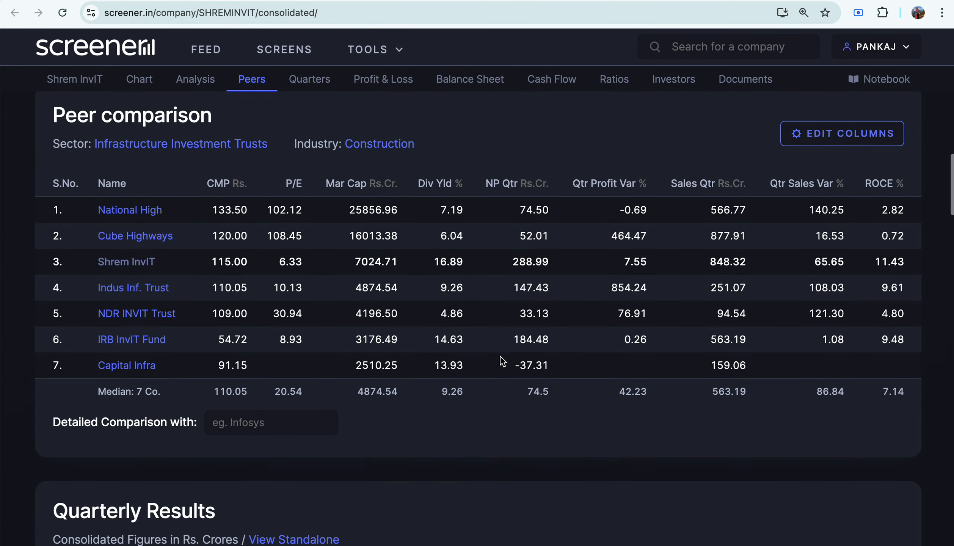
{"action": "scroll", "coordinate": [302, 348], "scroll_direction": "down", "scroll_amount": 3}
{"action": "scroll", "coordinate": [302, 349], "scroll_direction": "down", "scroll_amount": 9}
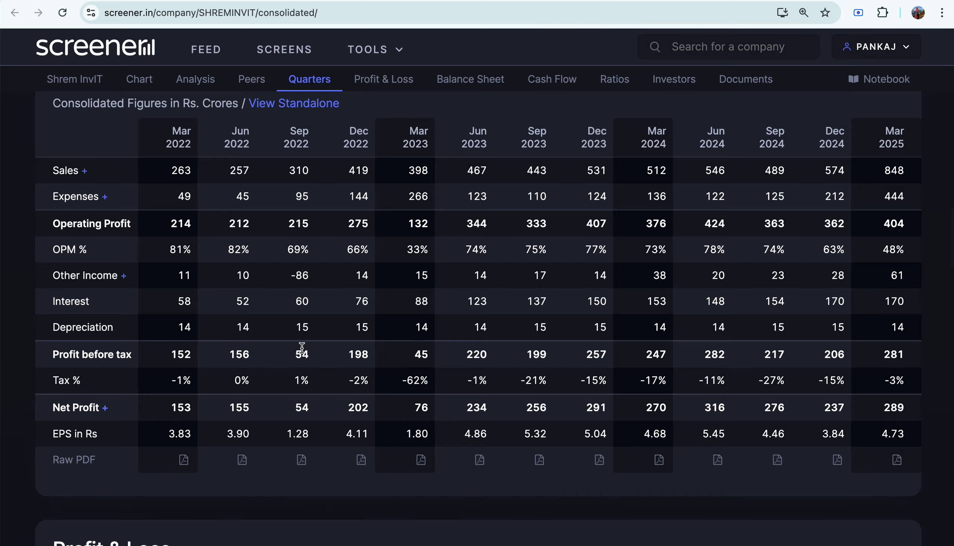
{"action": "scroll", "coordinate": [745, 469], "scroll_direction": "down", "scroll_amount": 11}
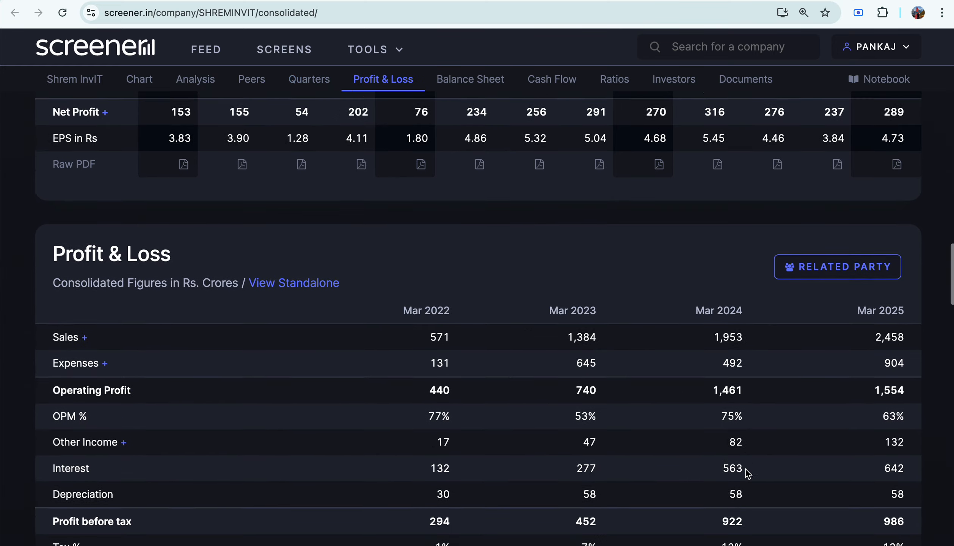
{"action": "scroll", "coordinate": [745, 468], "scroll_direction": "up", "scroll_amount": 20}
{"action": "scroll", "coordinate": [745, 469], "scroll_direction": "up", "scroll_amount": 11}
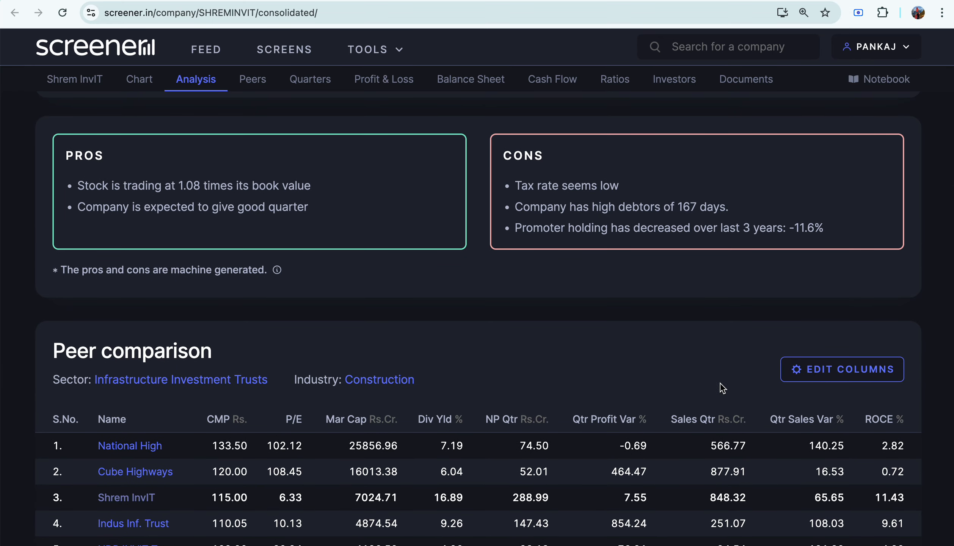
- Review the Shrem InvIT page again from its key ratios through the chart, quarterly results and profit and loss down to the balance sheet
{"action": "scroll", "coordinate": [641, 349], "scroll_direction": "up", "scroll_amount": 20}
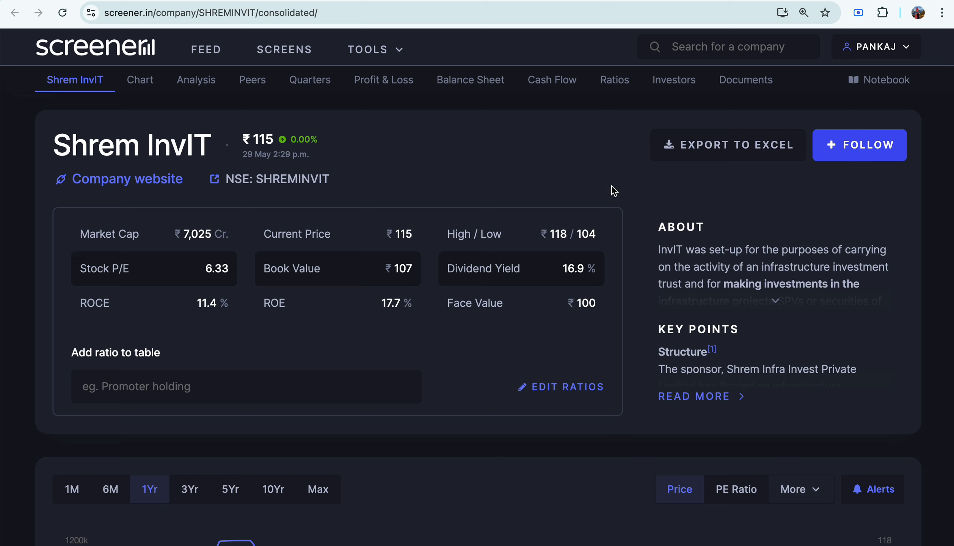
{"action": "scroll", "coordinate": [638, 278], "scroll_direction": "down", "scroll_amount": 3}
{"action": "scroll", "coordinate": [637, 279], "scroll_direction": "up", "scroll_amount": 3}
{"action": "scroll", "coordinate": [637, 279], "scroll_direction": "down", "scroll_amount": 4}
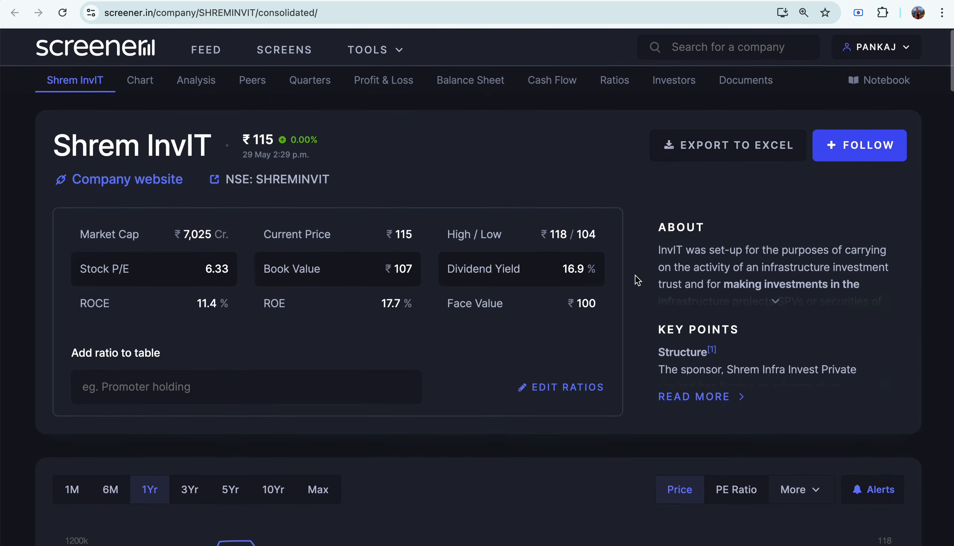
{"action": "scroll", "coordinate": [636, 280], "scroll_direction": "down", "scroll_amount": 10}
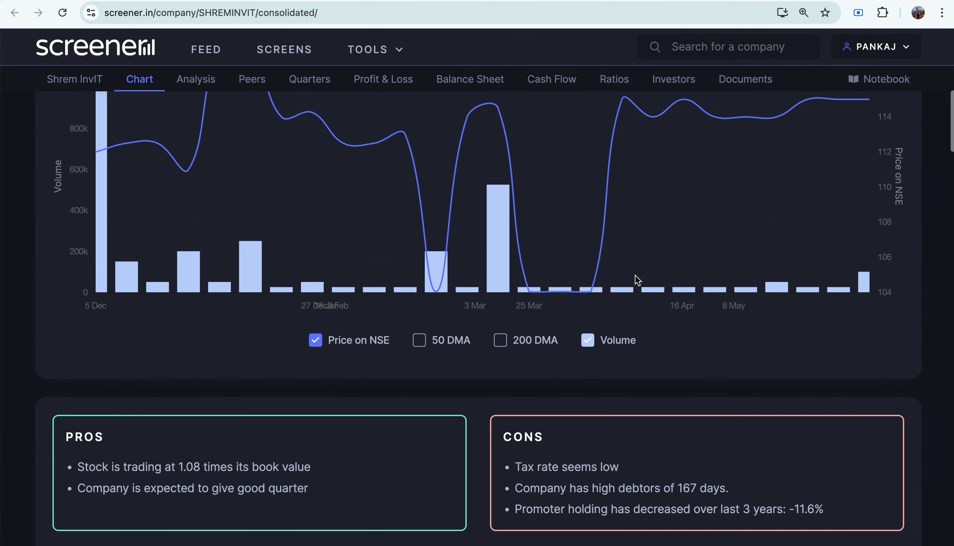
{"action": "scroll", "coordinate": [636, 277], "scroll_direction": "down", "scroll_amount": 3}
{"action": "scroll", "coordinate": [636, 277], "scroll_direction": "up", "scroll_amount": 2}
{"action": "scroll", "coordinate": [636, 277], "scroll_direction": "down", "scroll_amount": 12}
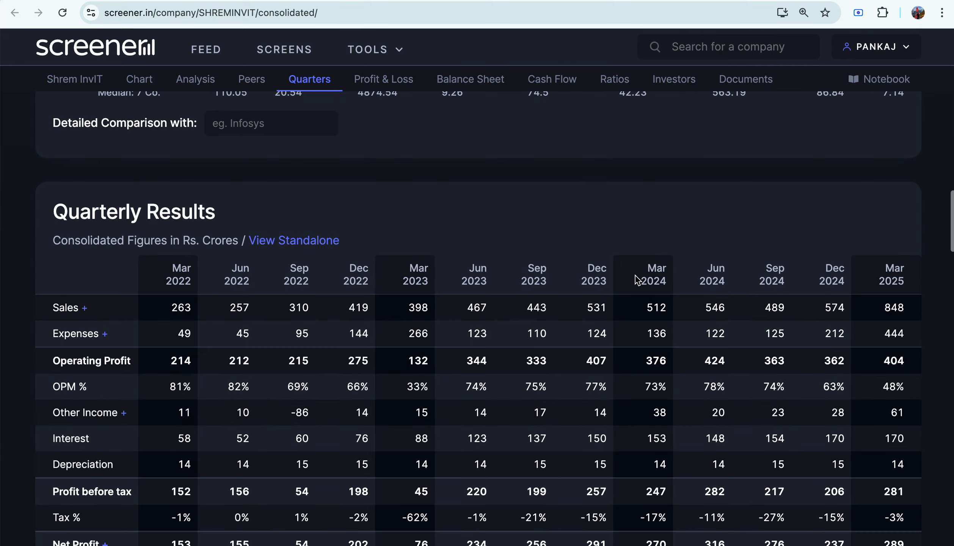
{"action": "scroll", "coordinate": [635, 277], "scroll_direction": "up", "scroll_amount": 1}
{"action": "scroll", "coordinate": [635, 276], "scroll_direction": "down", "scroll_amount": 10}
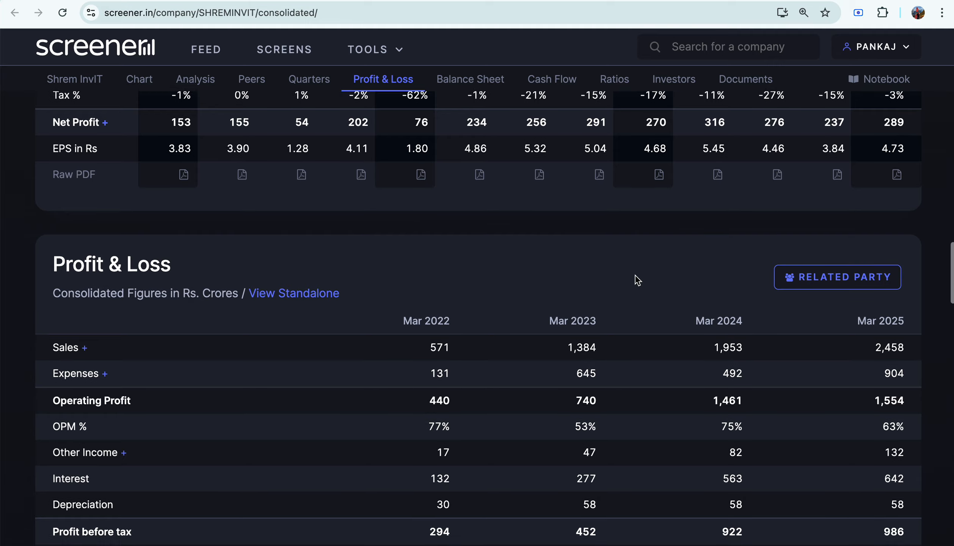
{"action": "scroll", "coordinate": [636, 276], "scroll_direction": "down", "scroll_amount": 6}
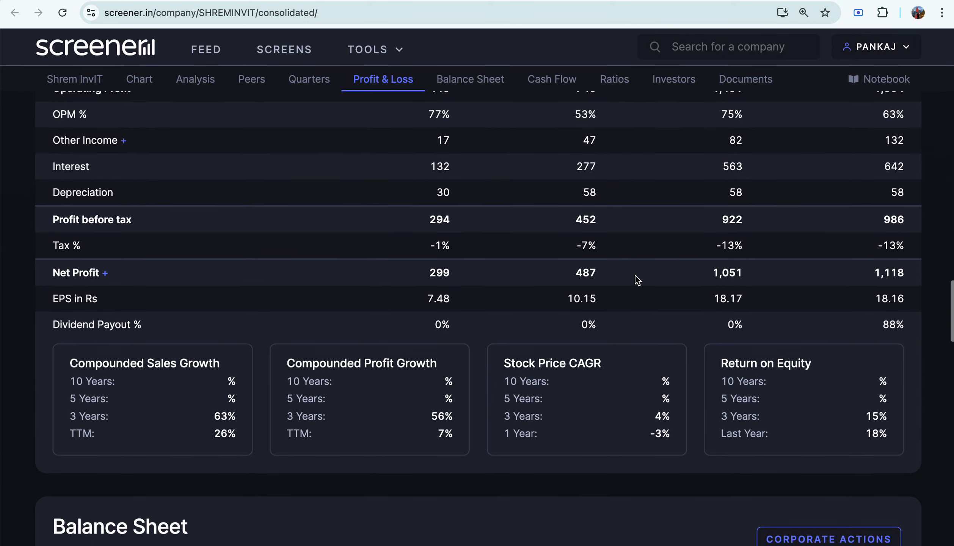
{"action": "scroll", "coordinate": [635, 275], "scroll_direction": "down", "scroll_amount": 8}
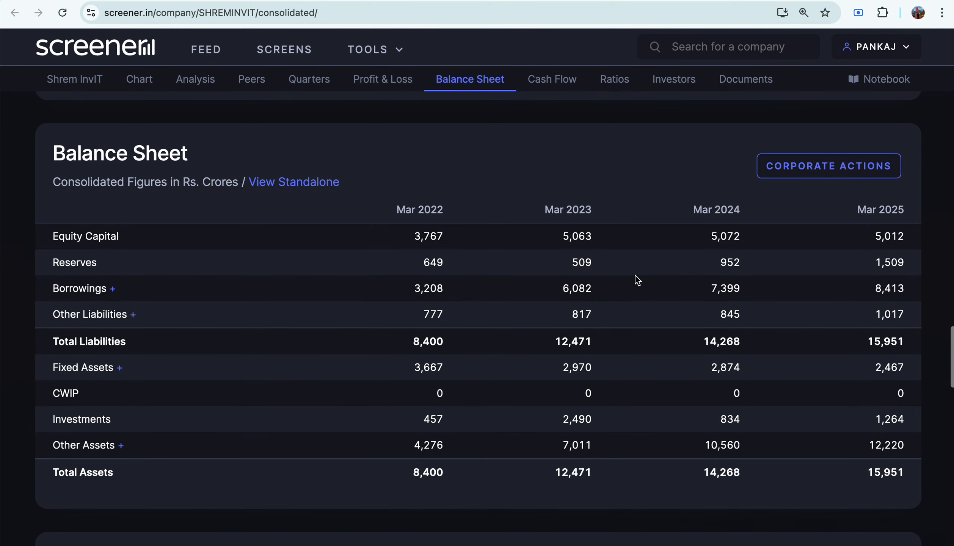
{"action": "mouse_move", "coordinate": [905, 535]}
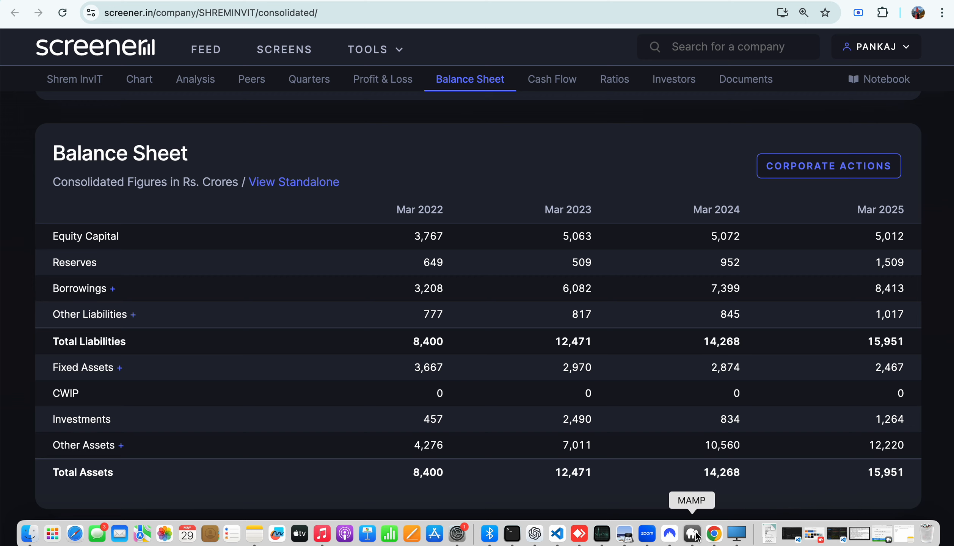
{"action": "key", "text": "cmd+space"}
{"action": "type", "text": "scr"}
{"action": "key", "text": "Return"}
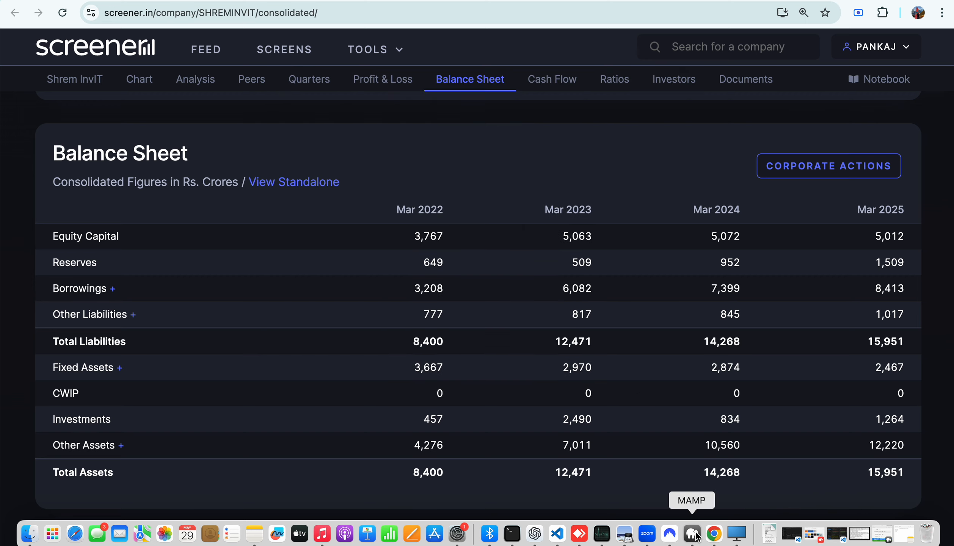